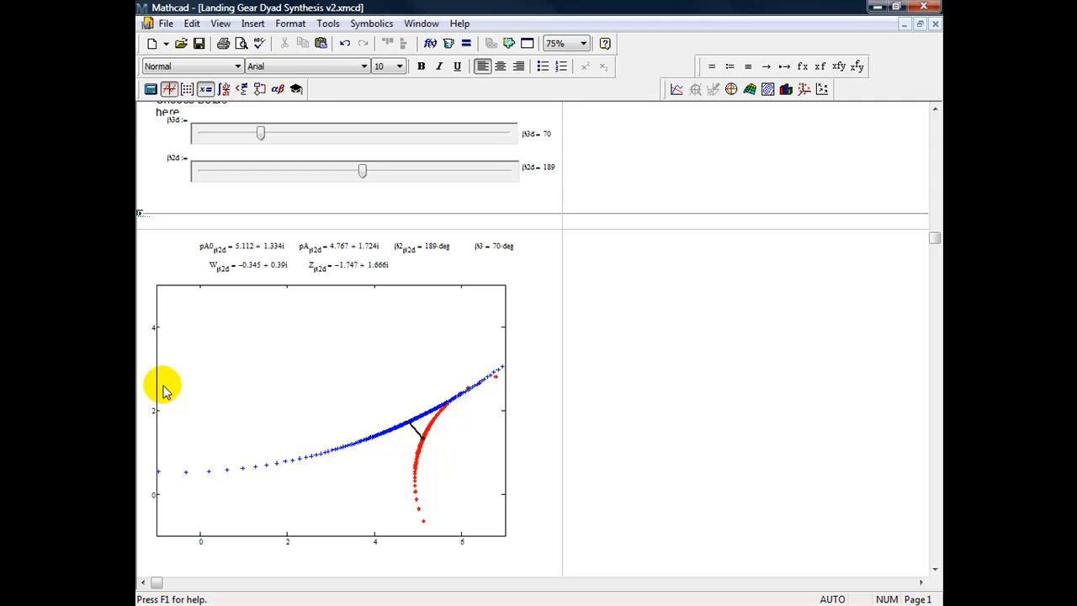
Widen the plot of the pA0, pA and Link curves beyond the page's margin line
click(424, 373)
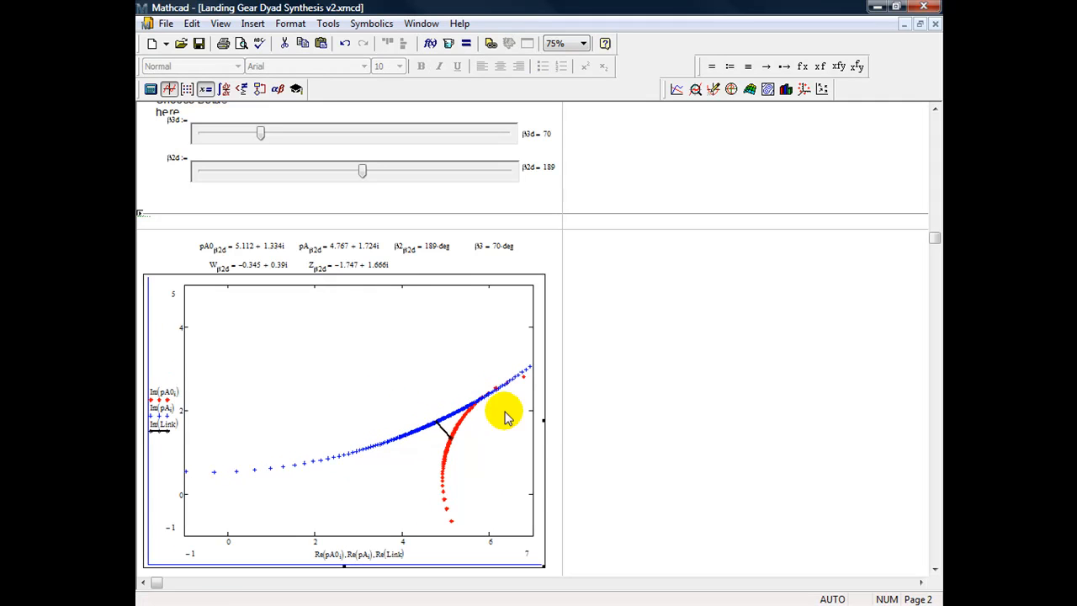
drag(546, 421, 578, 425)
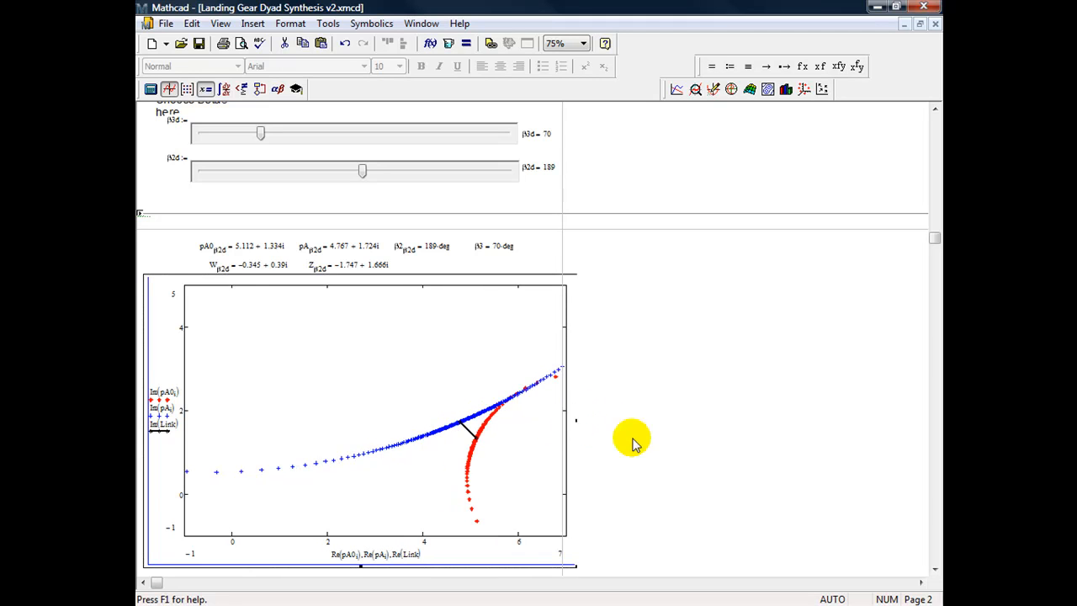
click(705, 429)
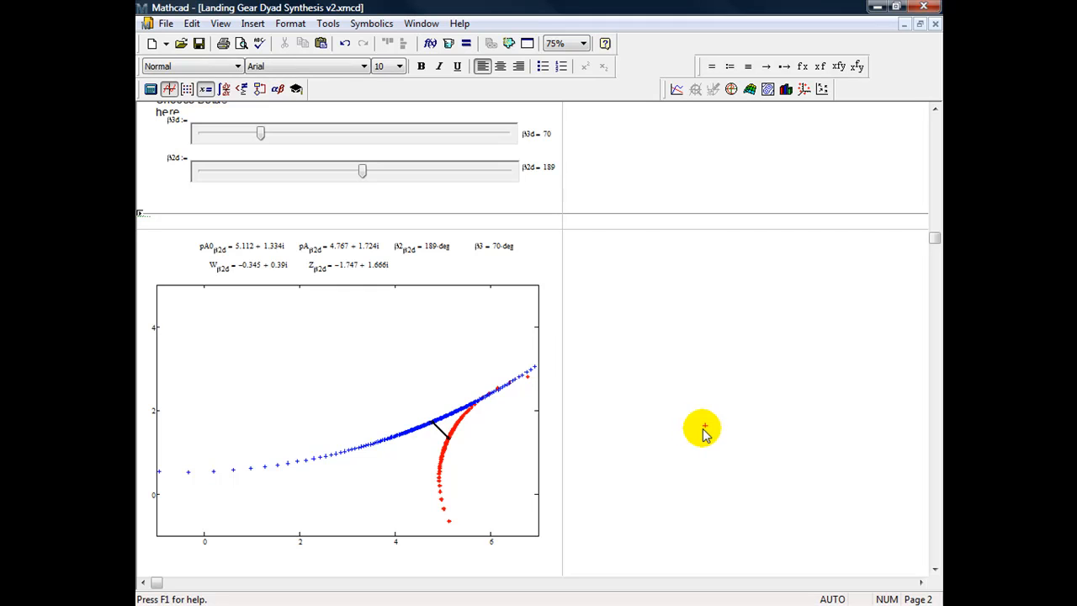
click(452, 358)
drag(577, 420, 645, 422)
click(738, 402)
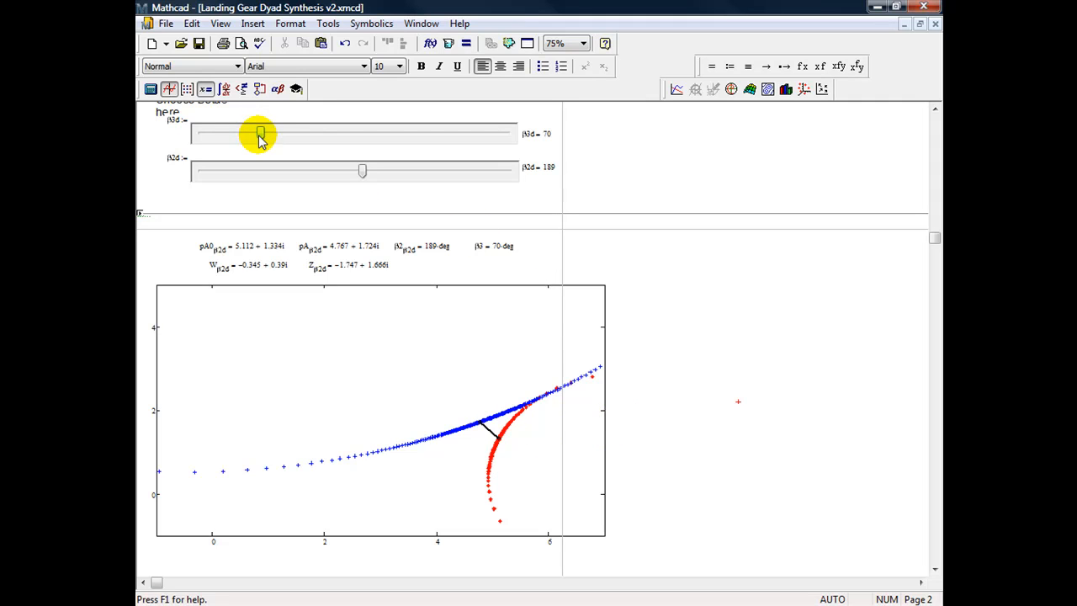
Set β3d to 165 and then 175, and set β2d to 63
drag(261, 137, 343, 132)
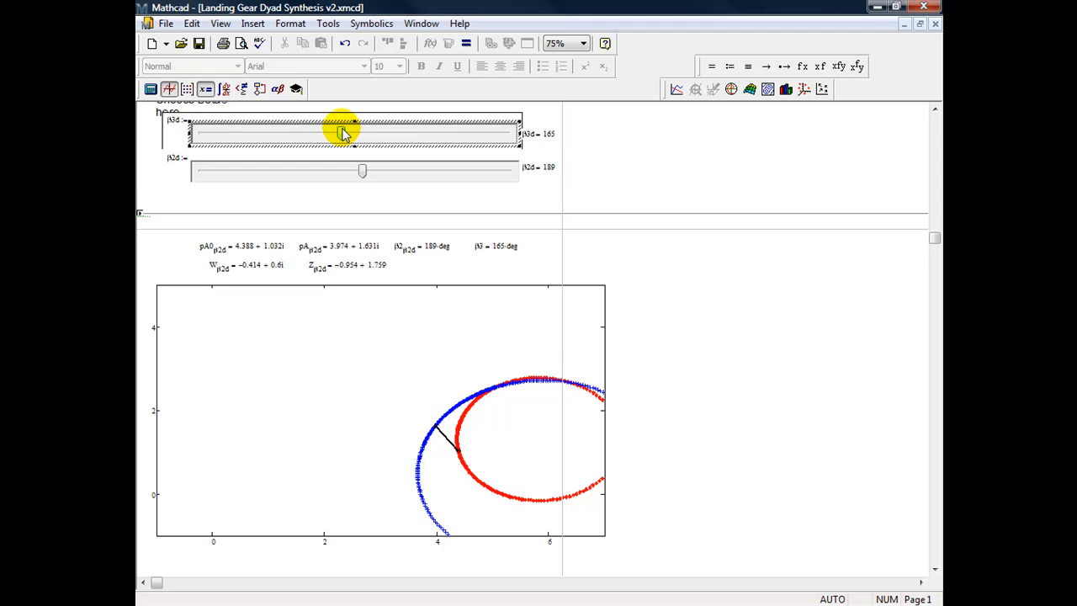
drag(342, 133, 351, 137)
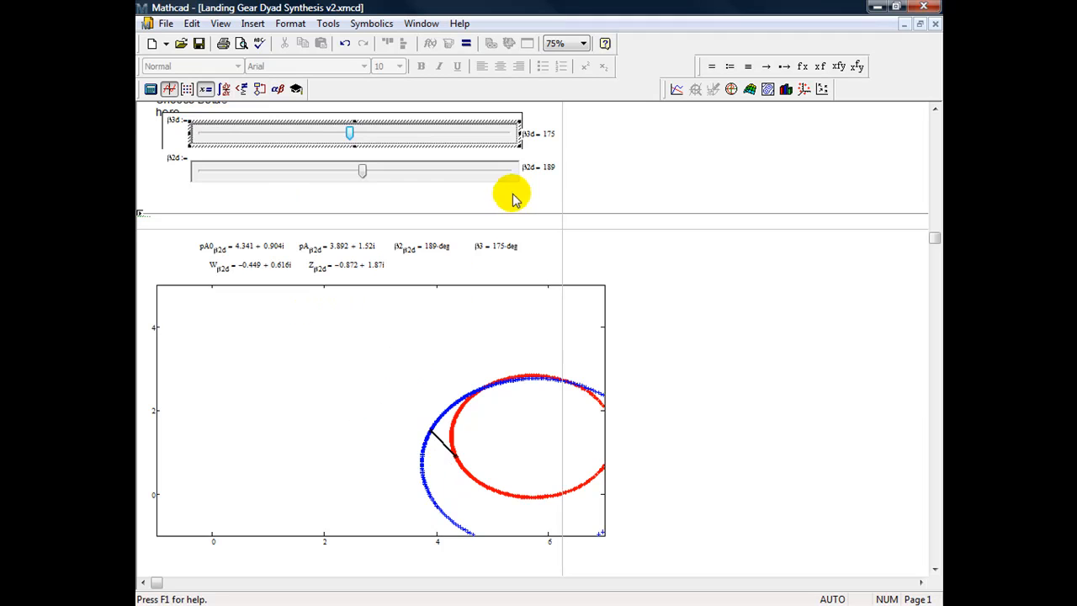
click(553, 172)
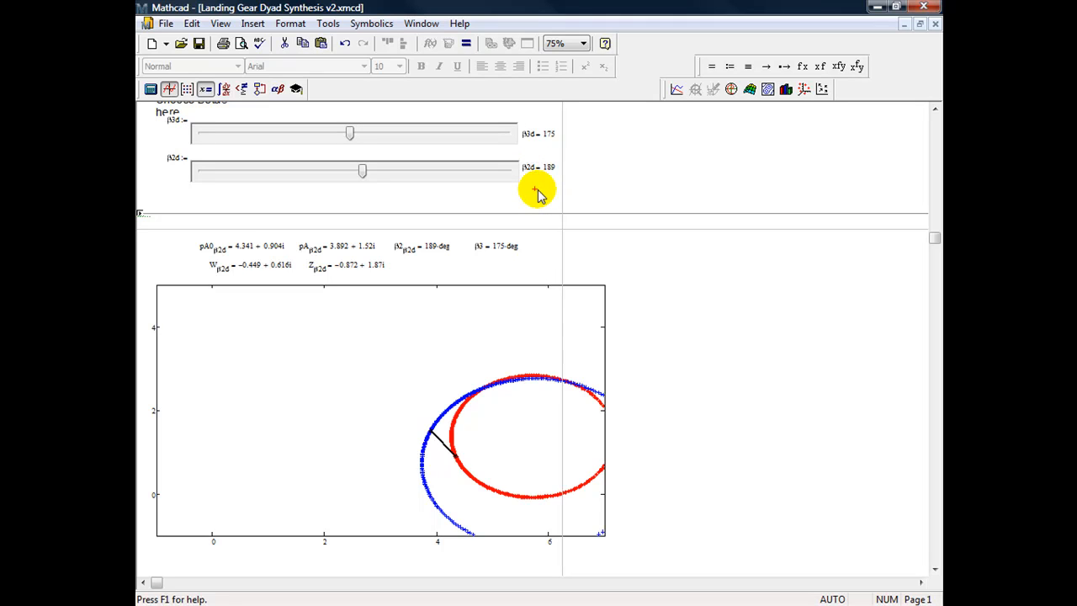
click(535, 189)
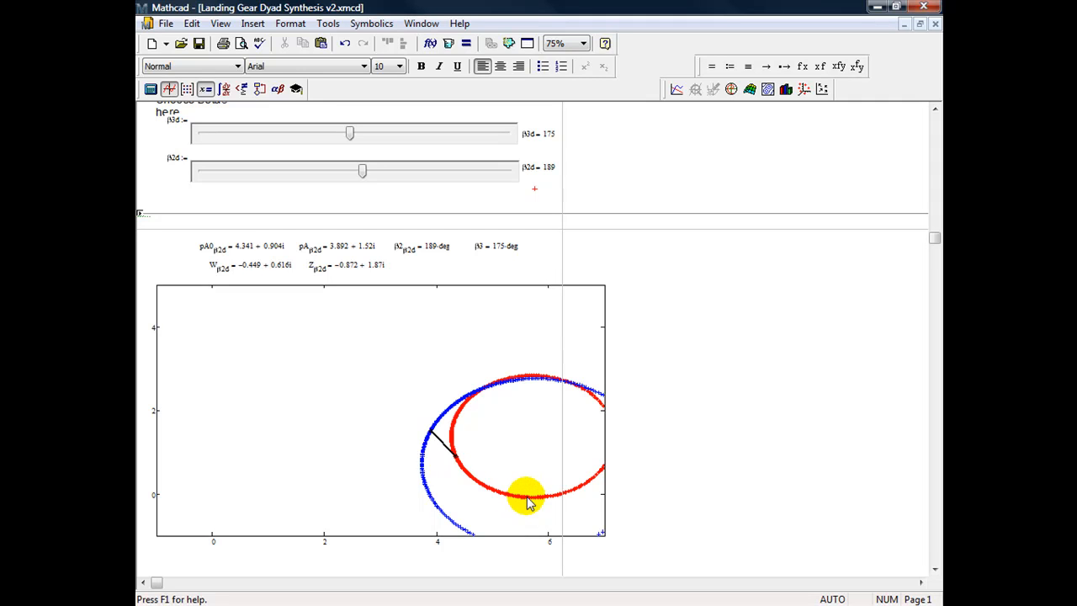
mouse_move(362, 171)
mouse_down()
mouse_move(448, 174)
mouse_move(256, 172)
mouse_up()
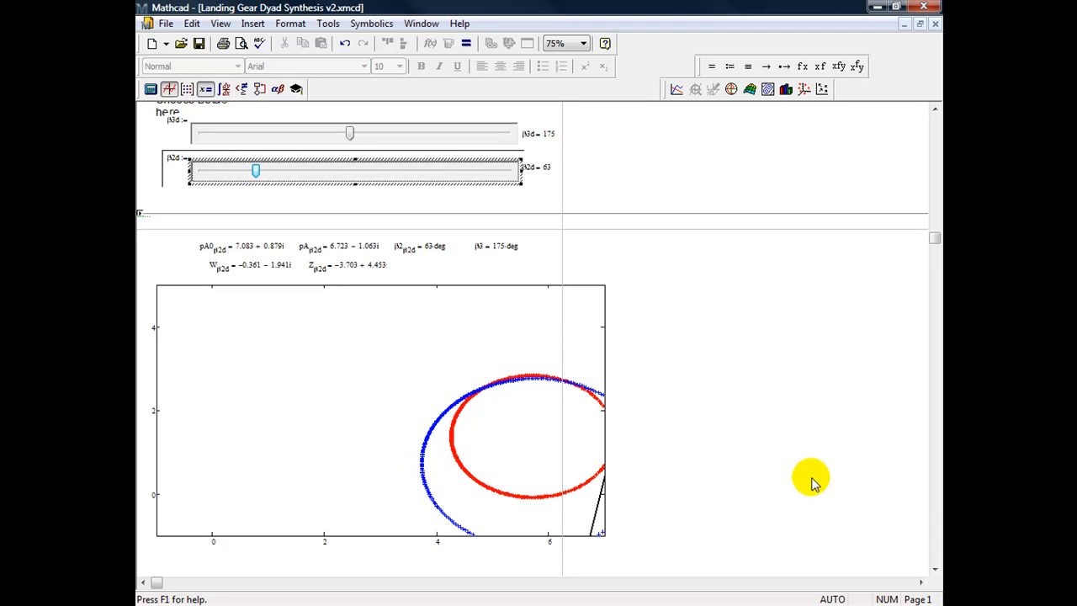
Cut the airframe and landing gear plot farther down the worksheet
scroll(932, 527, down, 10)
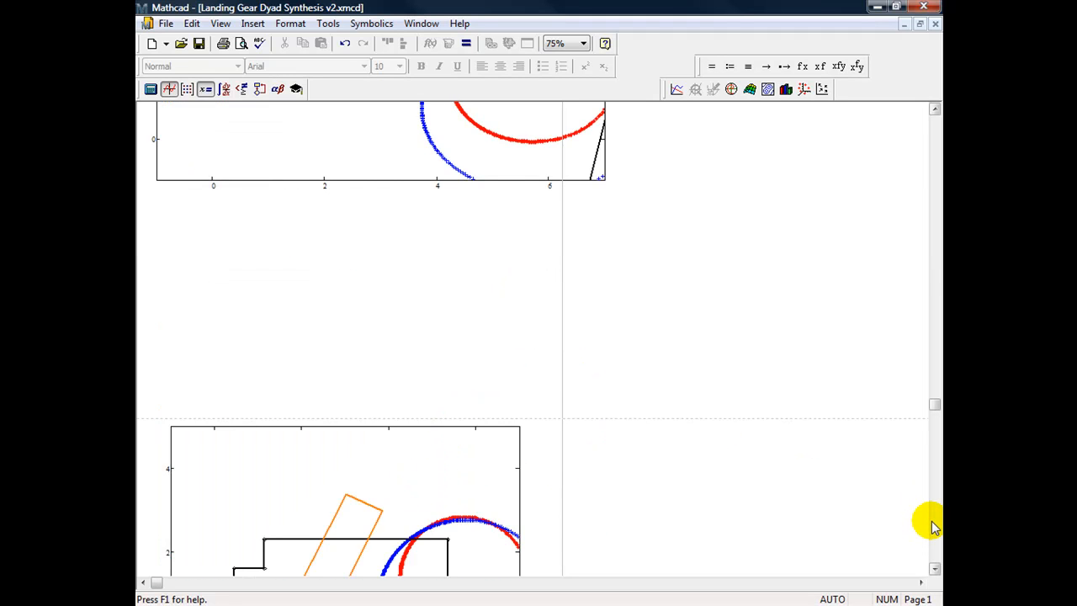
drag(615, 172, 505, 191)
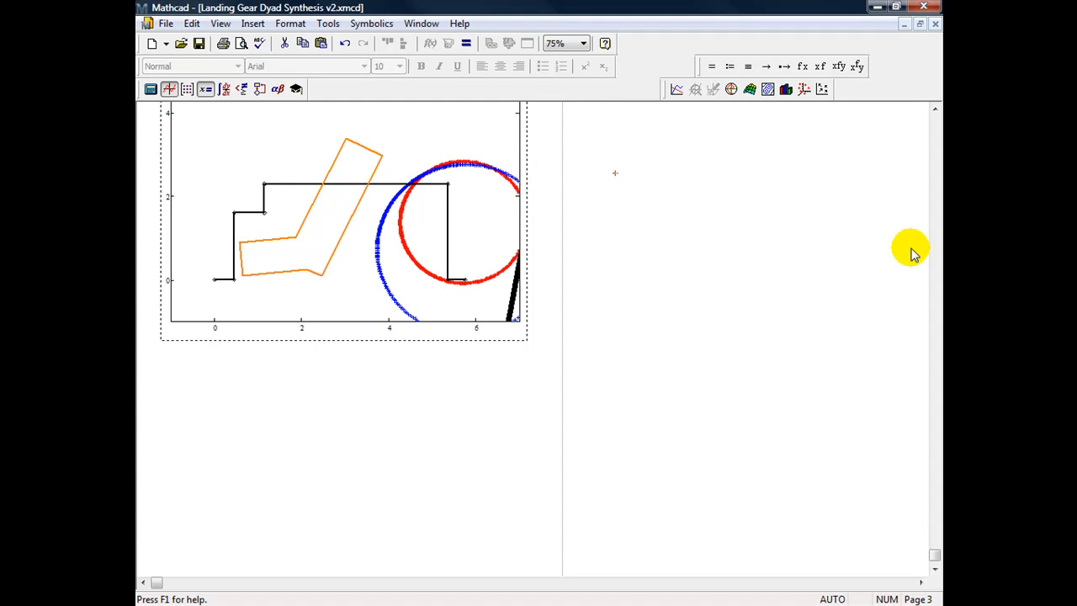
scroll(938, 159, up, 5)
scroll(936, 156, up, 5)
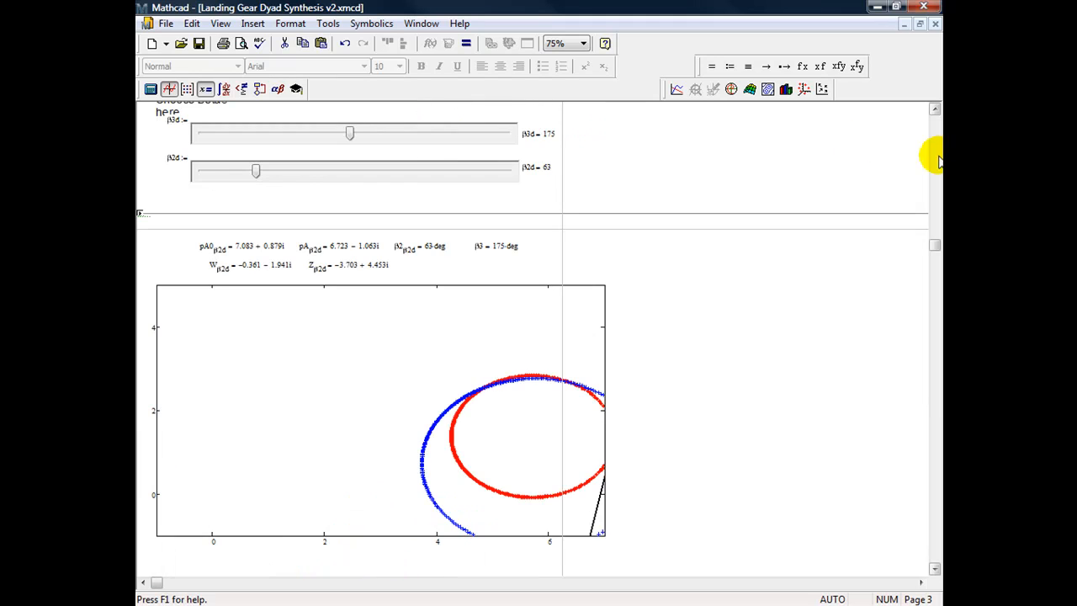
Insert blank lines below the W and Z values to push the pA0, pA and Link plot down the worksheet
click(426, 282)
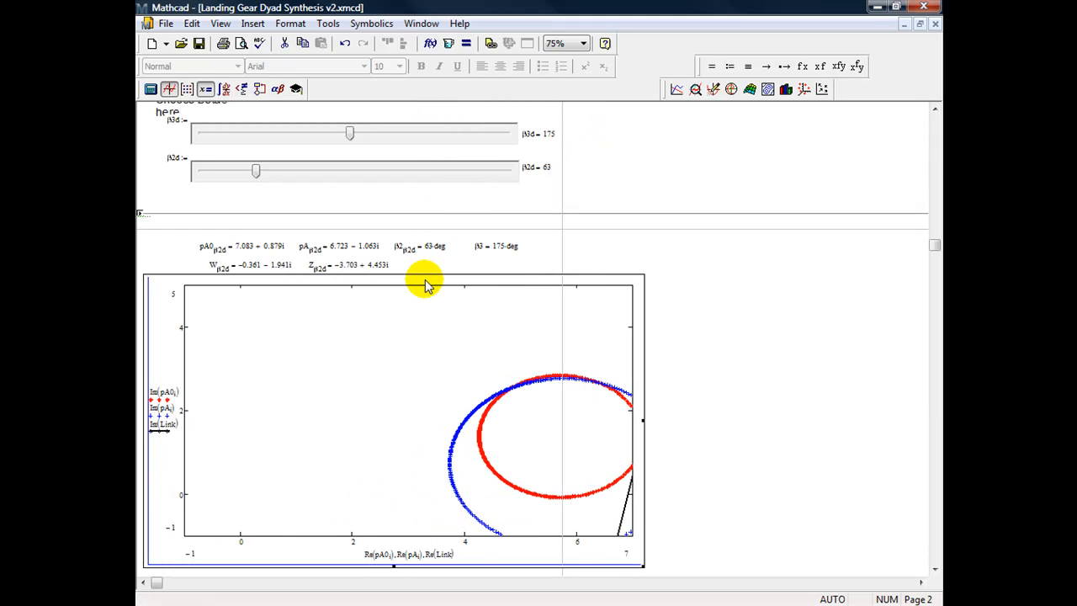
click(629, 271)
key(Return)
key(Return)
key(Return)
key(Return)
key(Return)
key(Return)
key(Return)
key(Return)
key(Return)
key(Return)
key(Return)
key(Return)
key(Return)
key(Return)
key(Return)
key(Return)
key(Return)
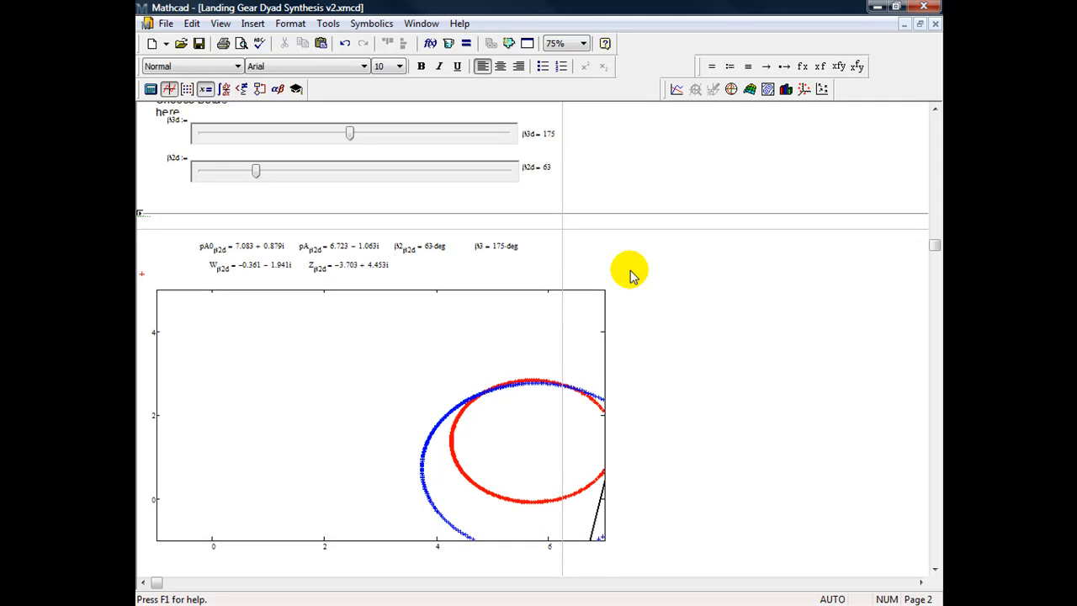
key(Return)
key(Return)
key(Return)
key(Return)
key(Return)
key(Return)
key(Return)
key(Return)
key(Return)
key(Return)
key(Return)
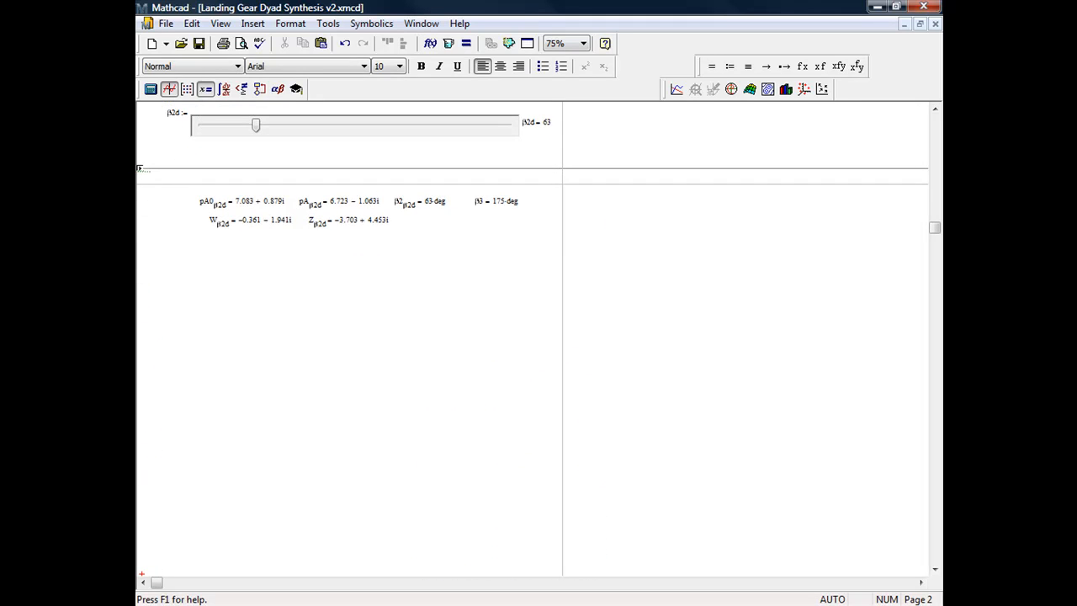
Paste the airframe and landing gear plot directly below the W and Z values
click(143, 245)
key(ctrl+v)
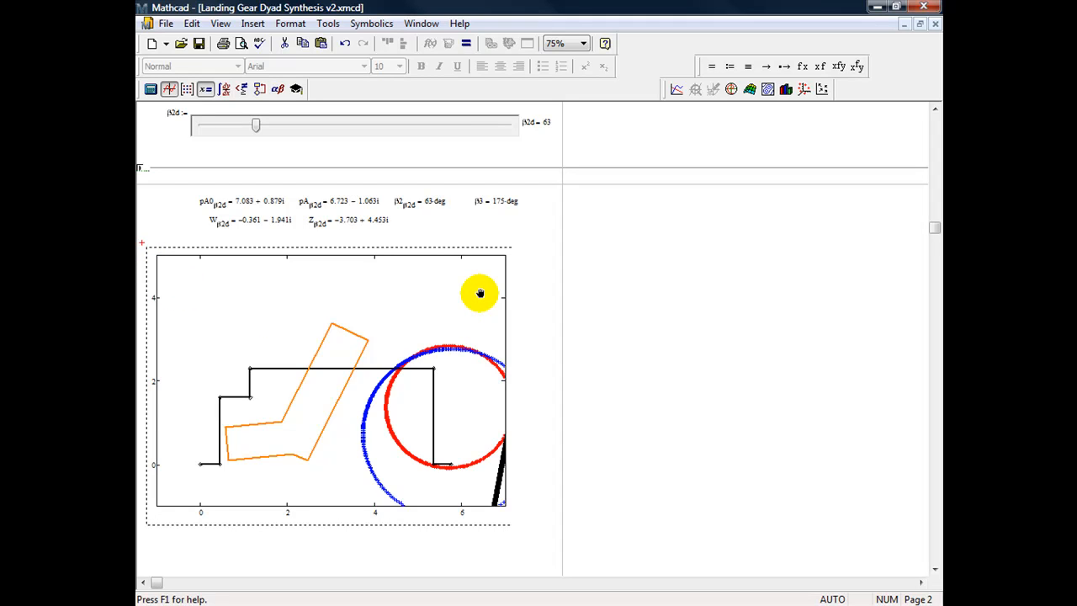
click(543, 213)
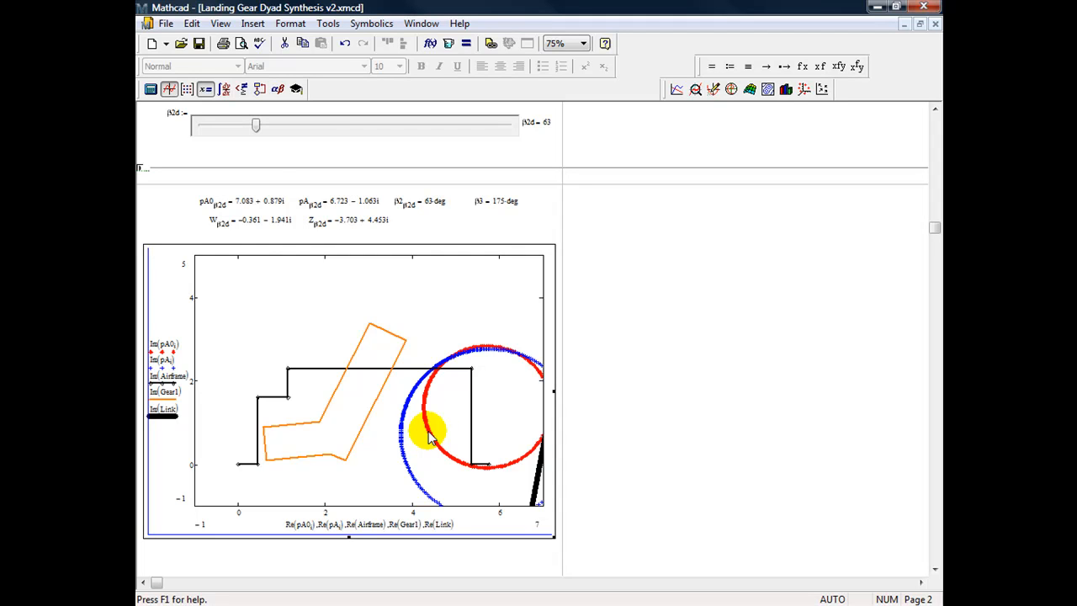
Set β2d to 132 and bring β3d through 109 to 99
click(252, 126)
drag(252, 125, 320, 123)
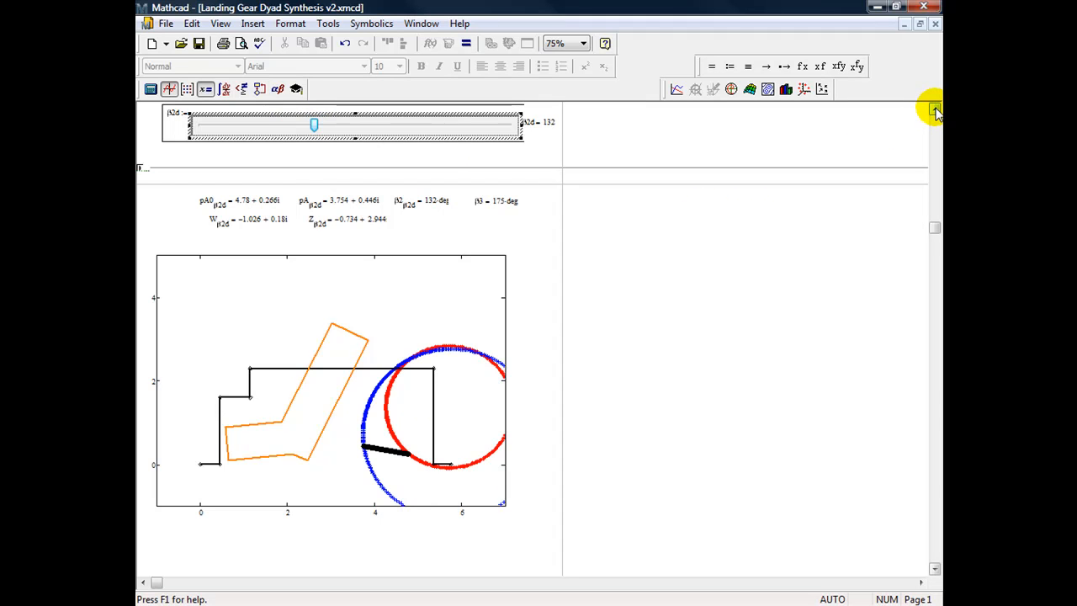
click(935, 110)
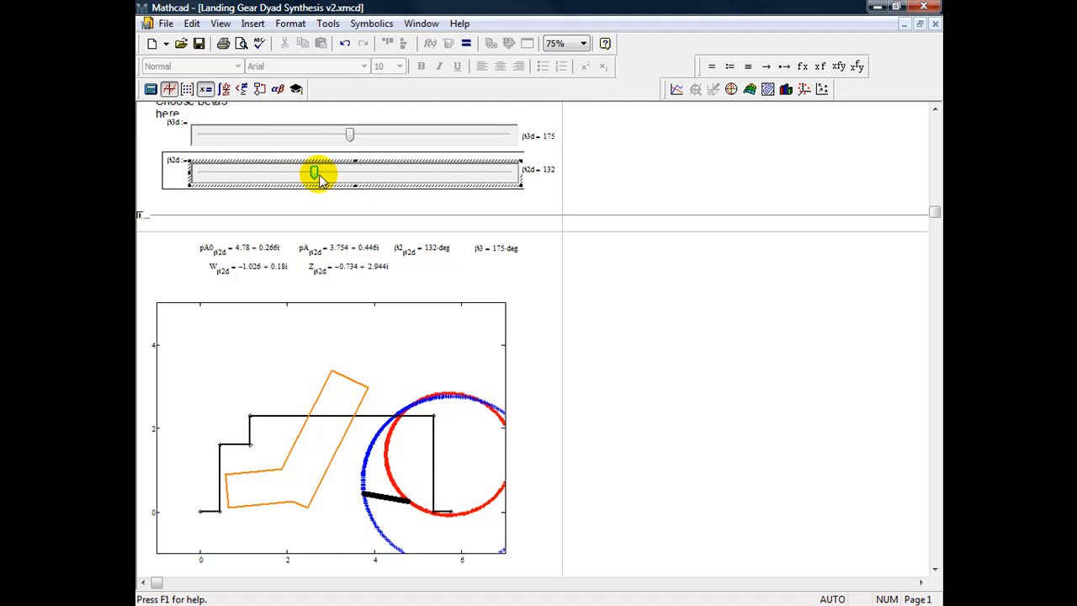
click(350, 137)
drag(350, 137, 294, 137)
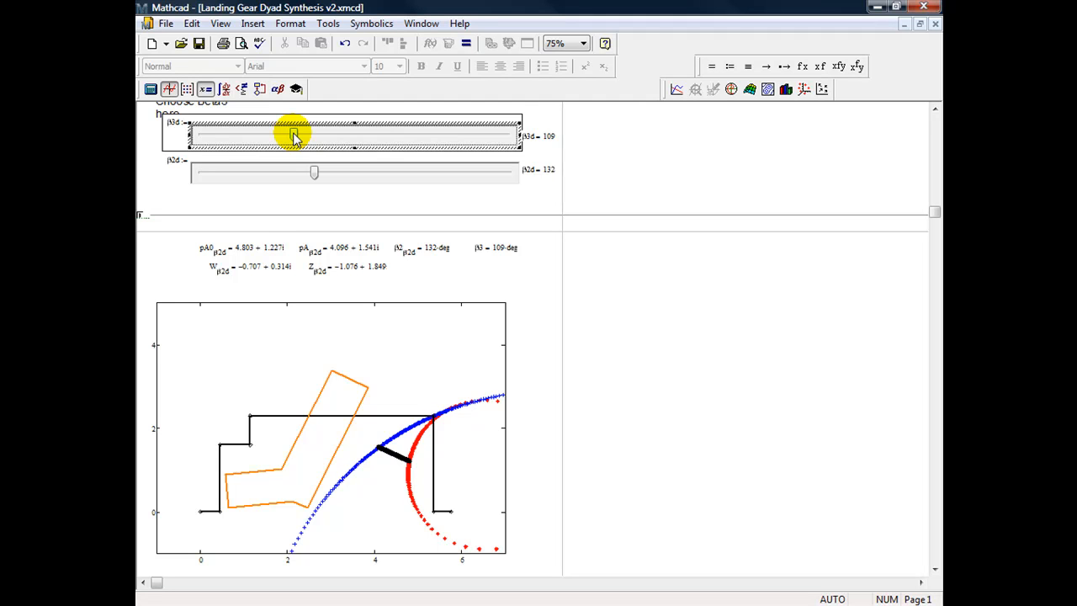
mouse_move(294, 137)
mouse_down()
mouse_move(355, 137)
mouse_move(283, 135)
mouse_up()
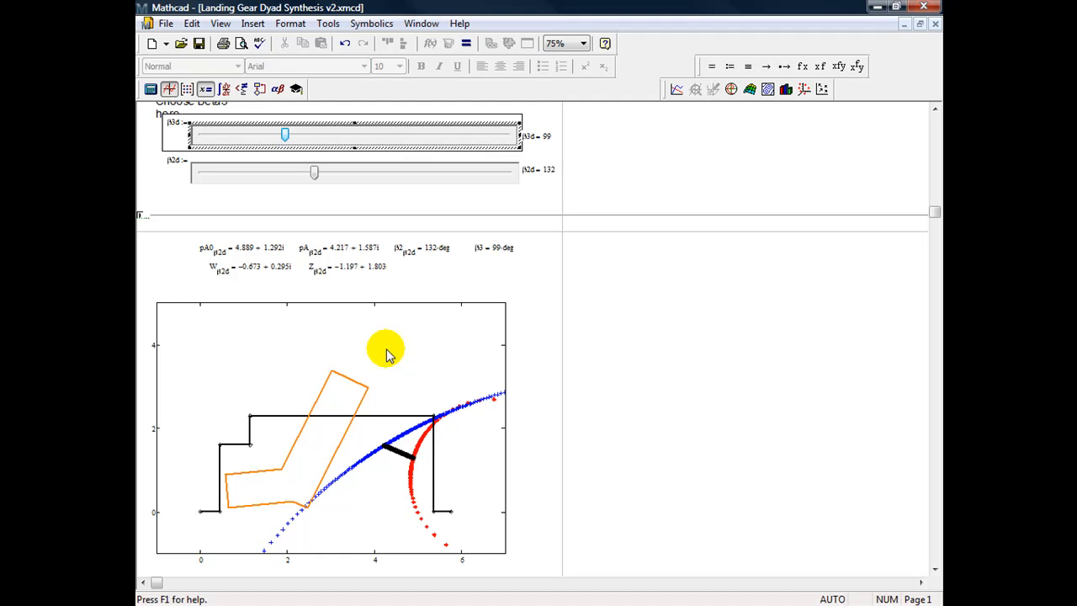
Move the link along the curves by setting β2d to 67, 83, 73 and finally 63
click(308, 174)
right_click(305, 177)
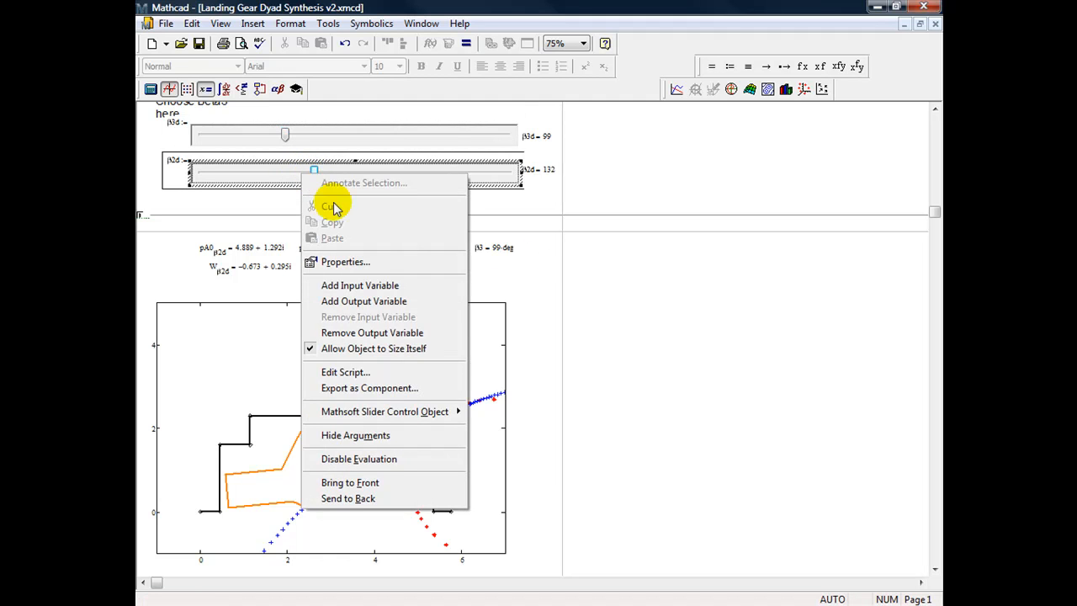
click(623, 244)
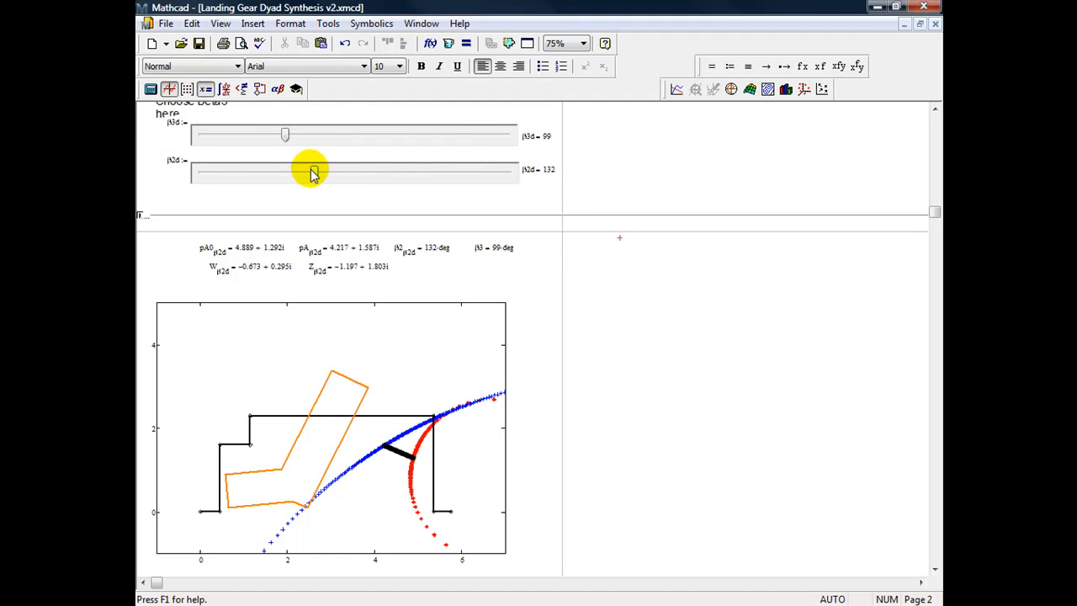
drag(308, 174, 258, 179)
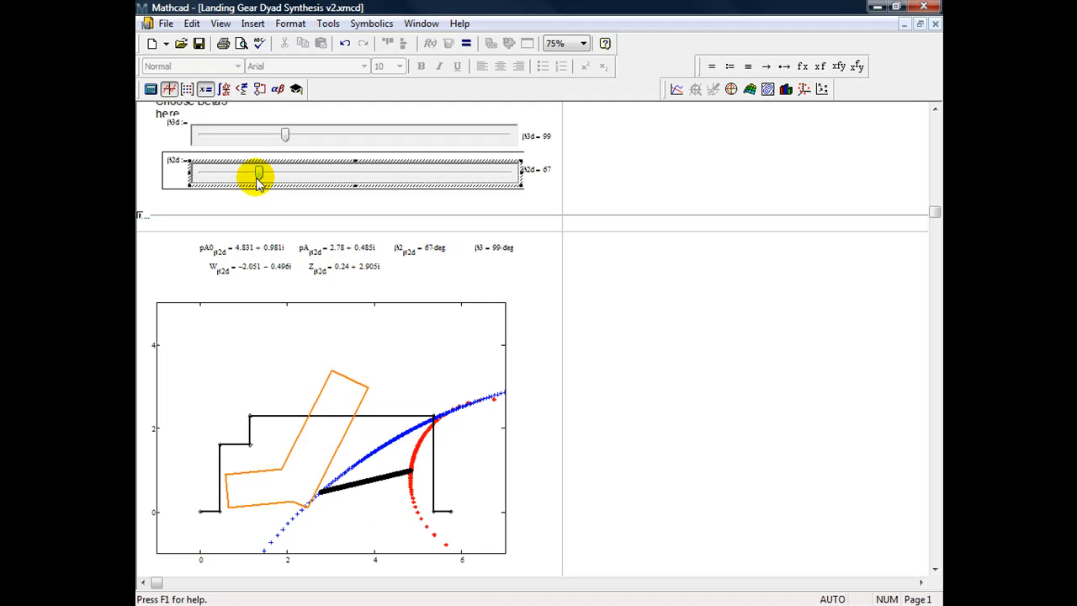
drag(258, 179, 271, 179)
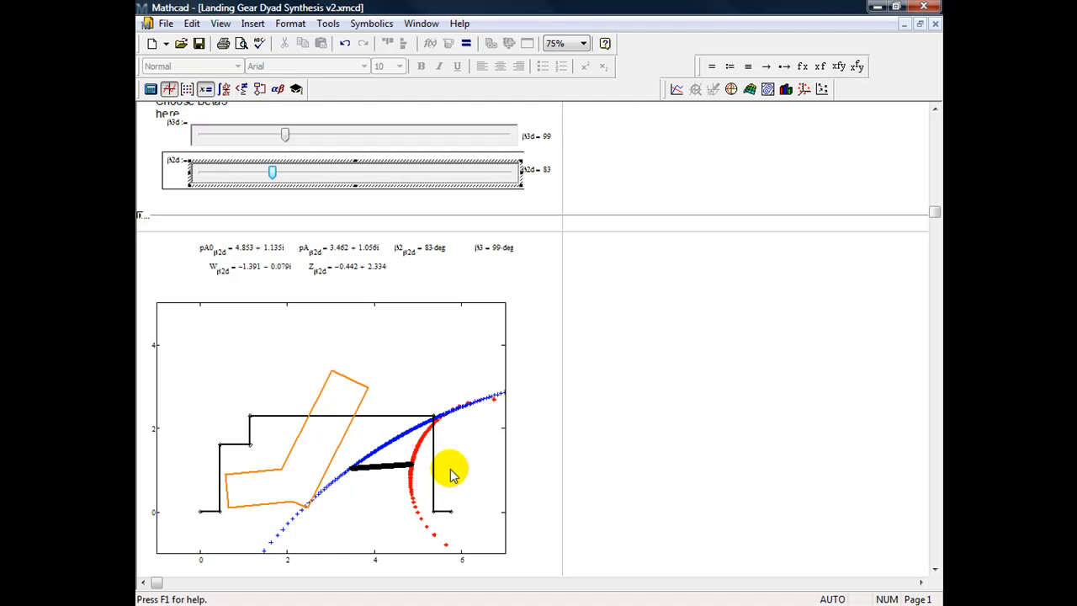
drag(273, 174, 265, 175)
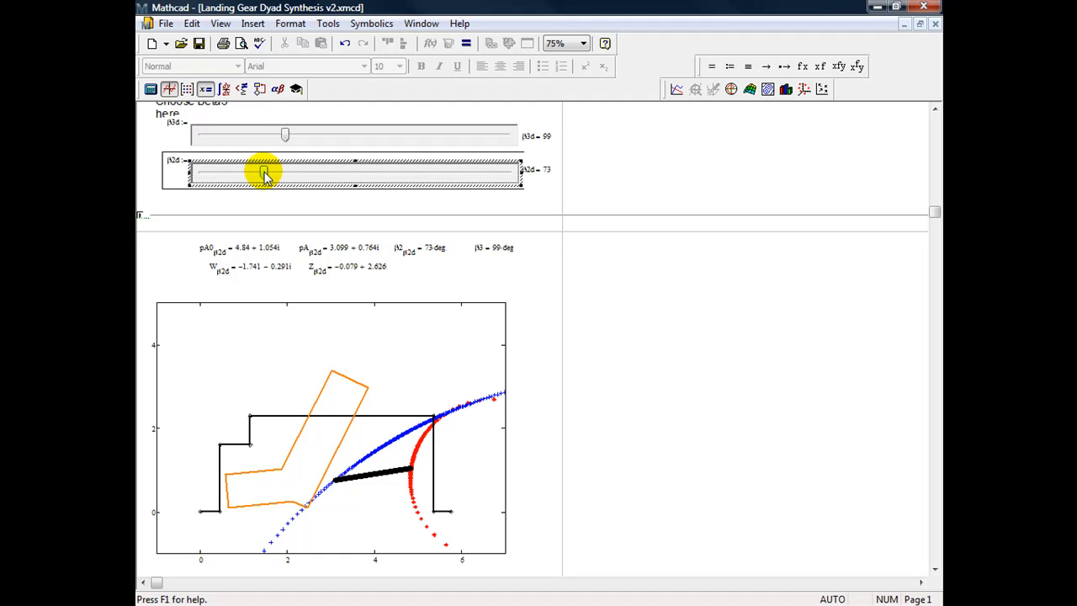
drag(264, 175, 256, 175)
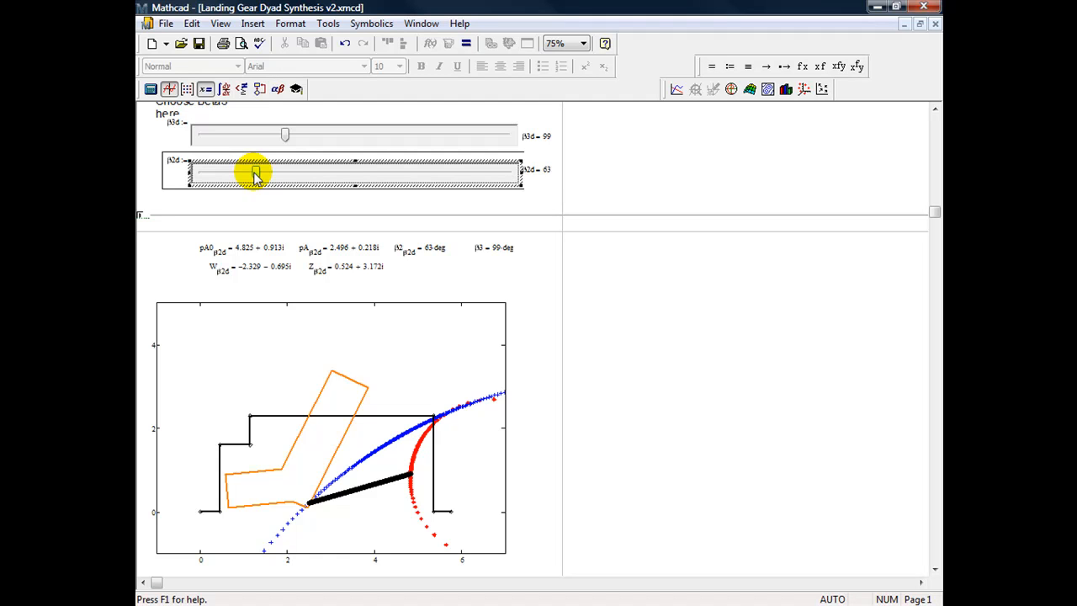
Lower β3d through 82 to 70, and adjust β2d through 48, 42 and 44 to 47
drag(283, 132, 271, 138)
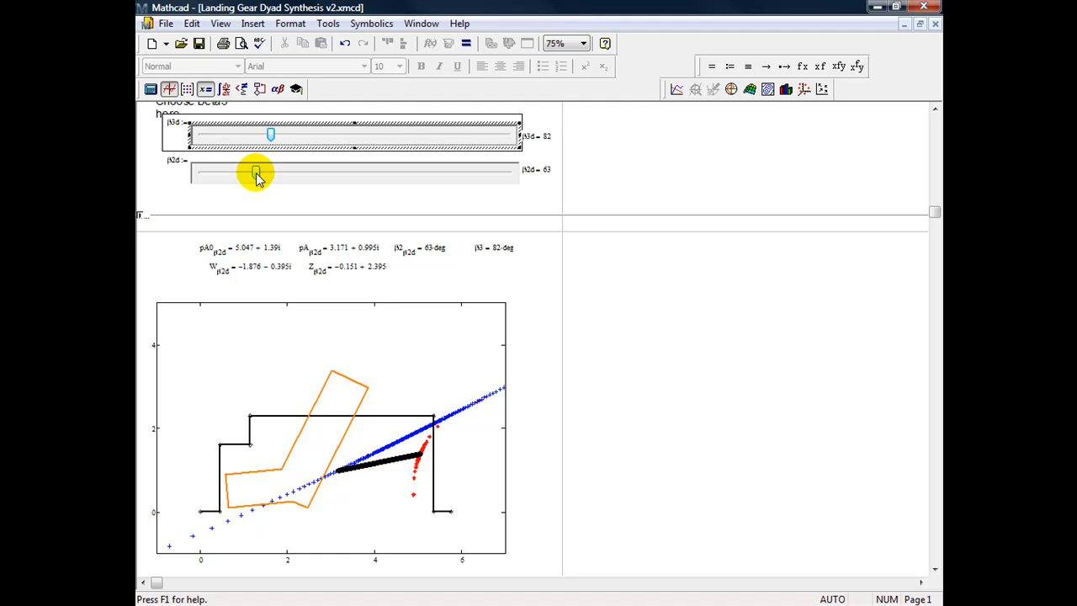
drag(258, 175, 243, 179)
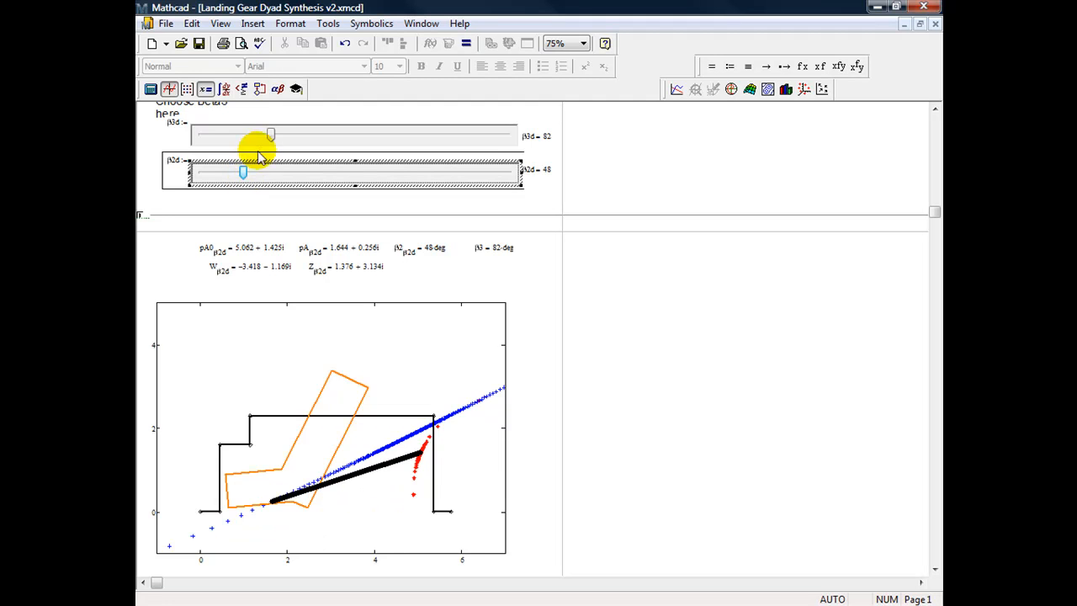
drag(271, 134, 261, 139)
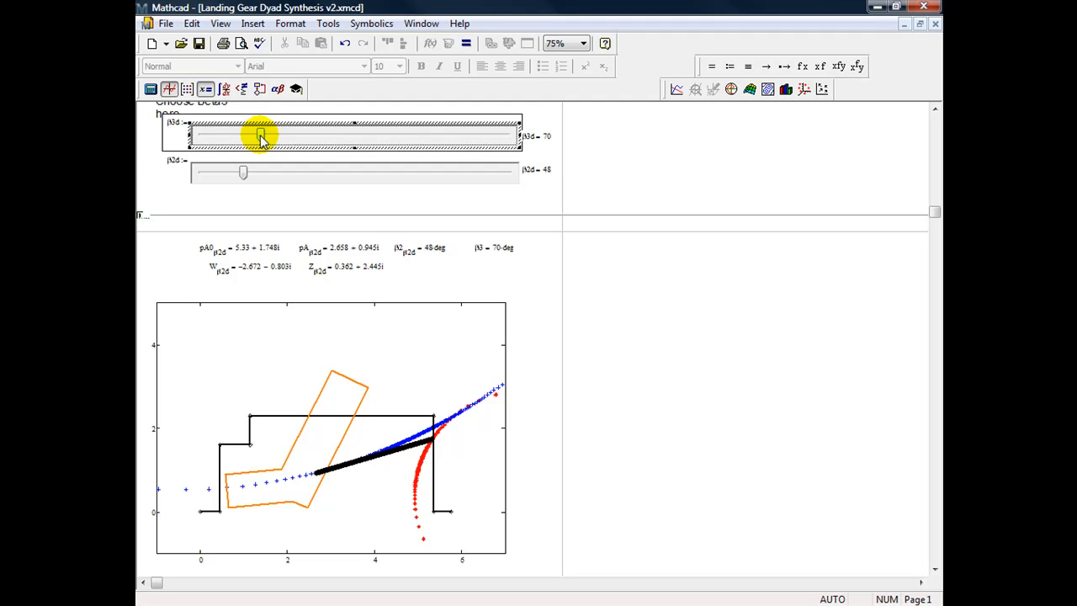
click(243, 174)
drag(243, 175, 238, 175)
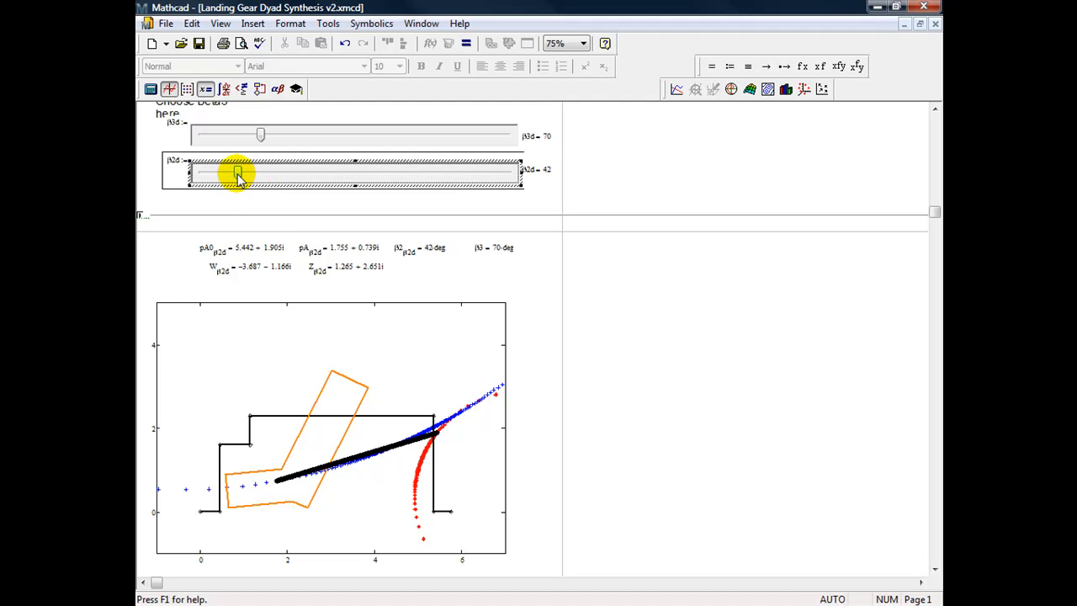
drag(238, 174, 240, 175)
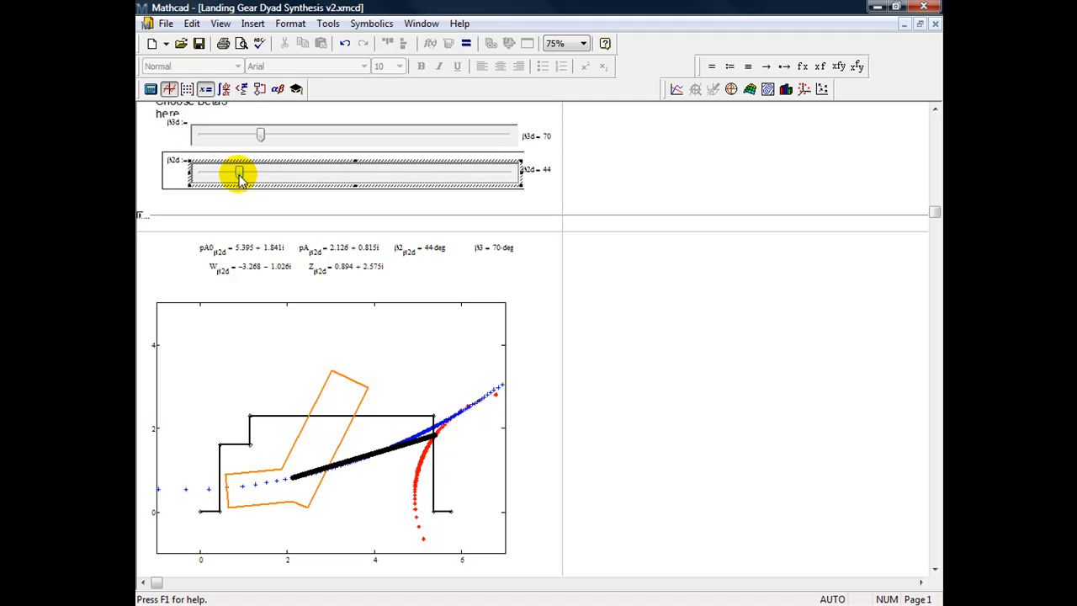
drag(240, 173, 243, 174)
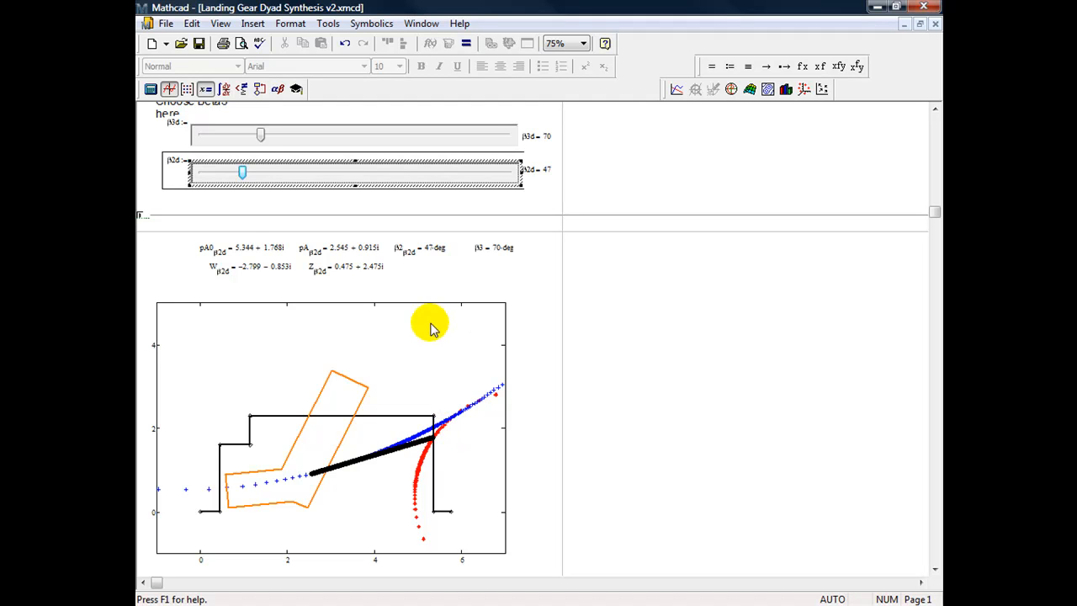
Lower β3d through 47 to 12
drag(260, 137, 239, 139)
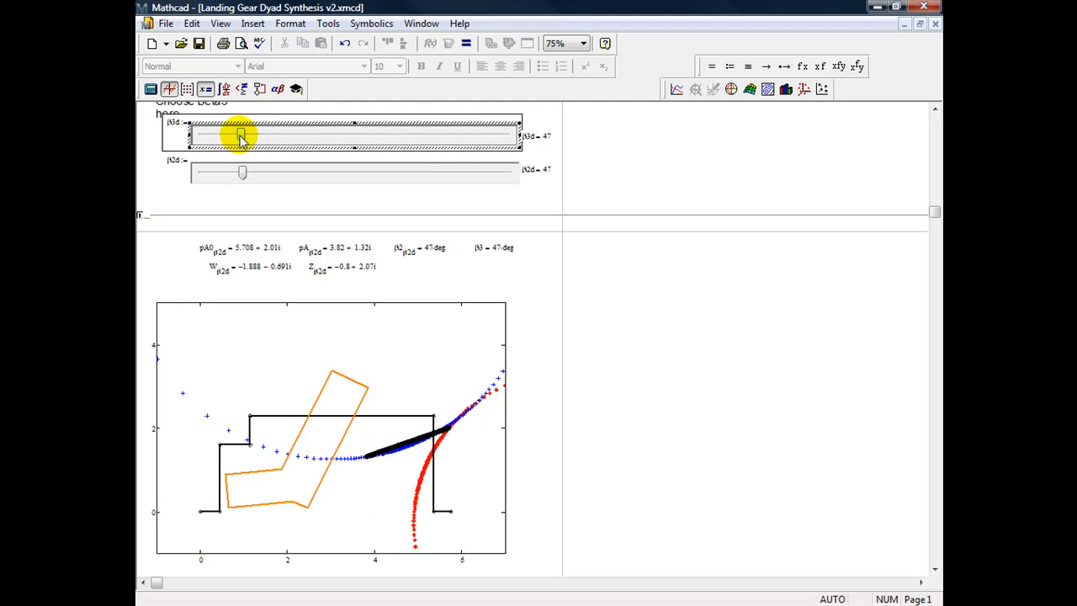
drag(241, 139, 211, 141)
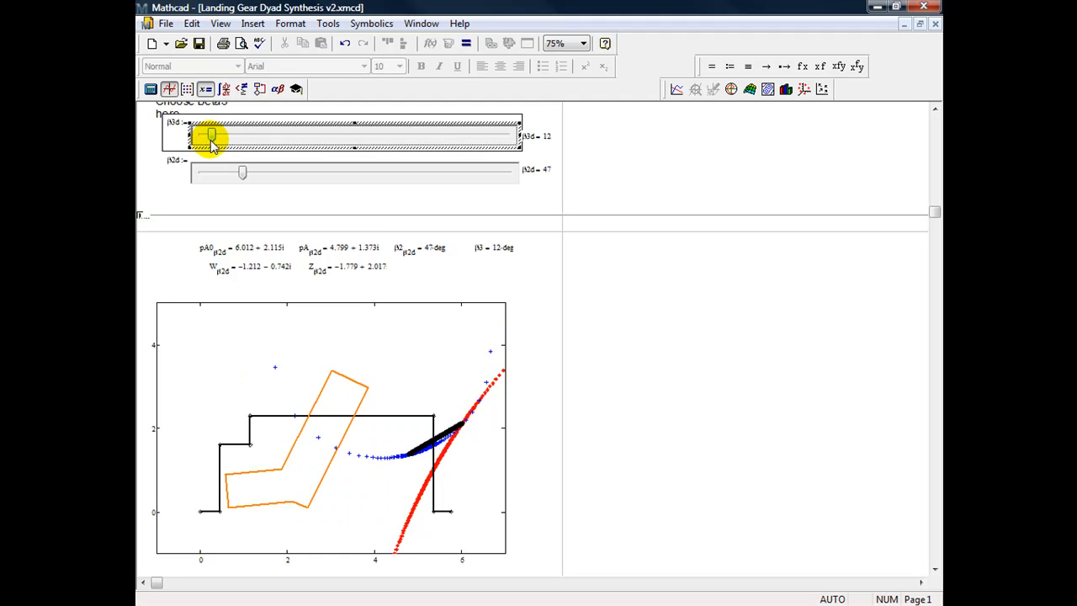
Set β3d to 16, lower β2d to 11 and raise it to 18, and set β3d to 21
drag(211, 143, 216, 146)
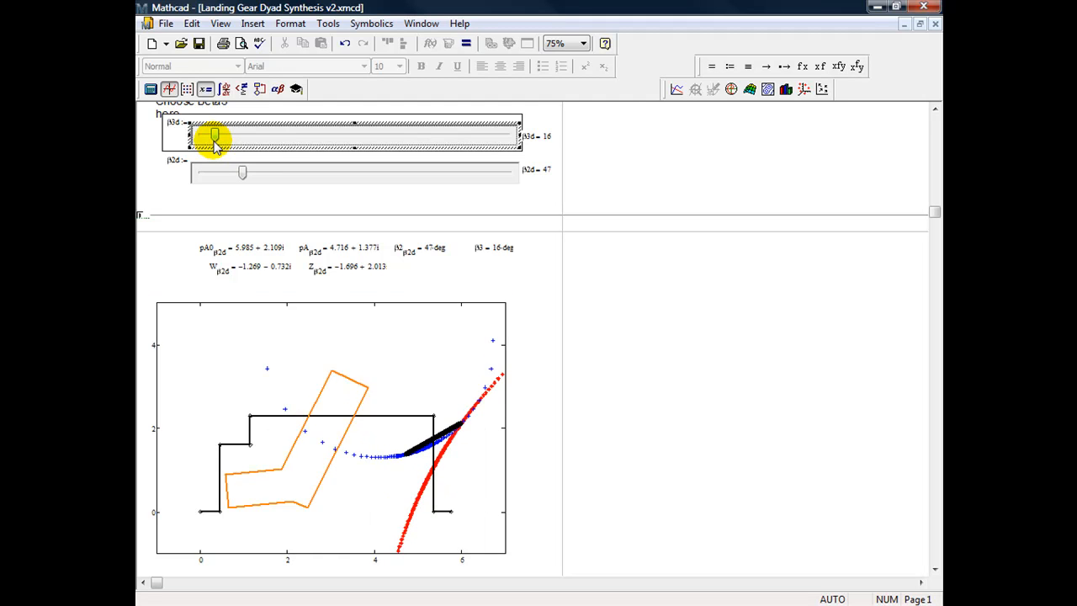
drag(240, 173, 210, 175)
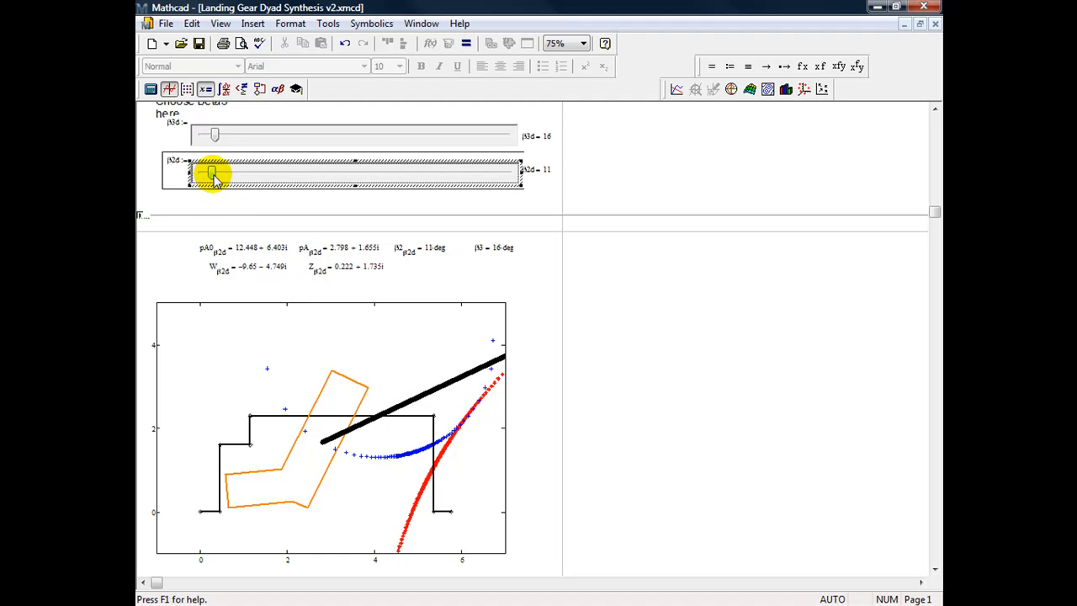
drag(212, 174, 216, 175)
drag(215, 137, 220, 139)
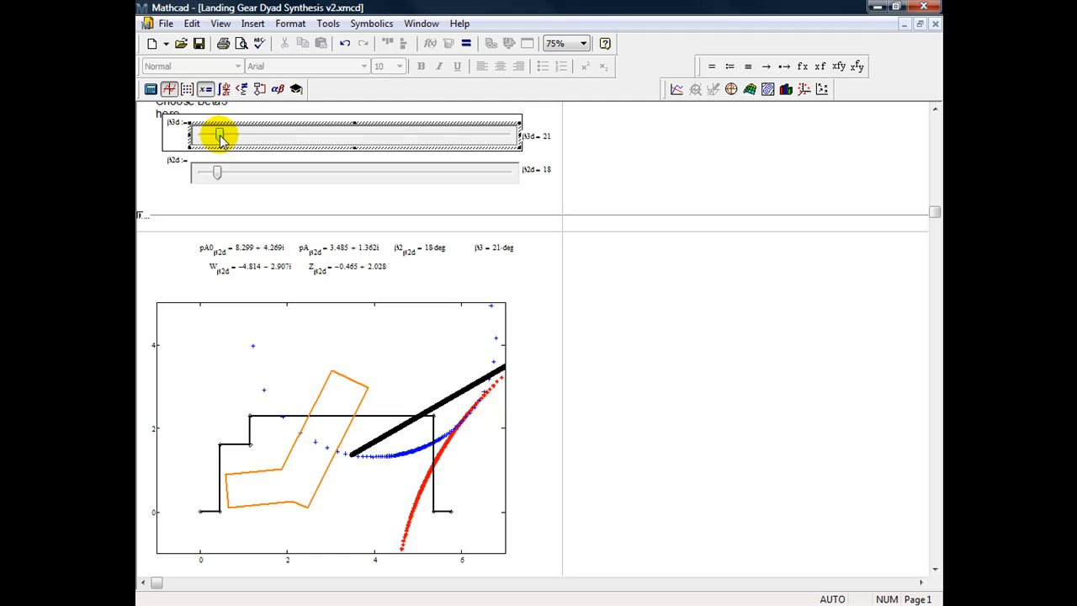
Raise β3d through 314 and 316, settle it at 307, and set β2d to 333
drag(220, 139, 468, 138)
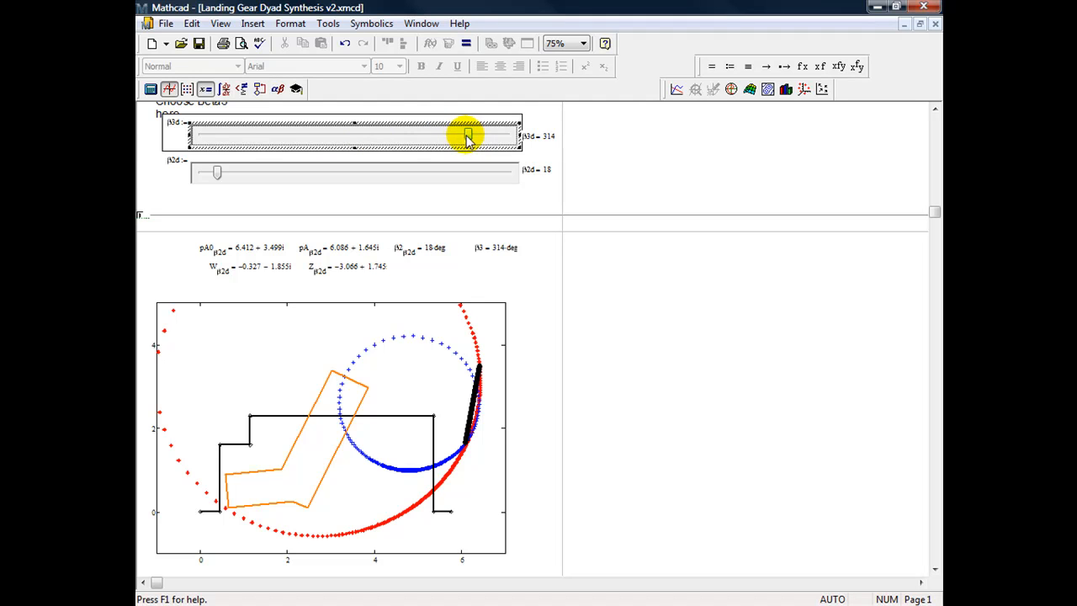
drag(469, 136, 470, 135)
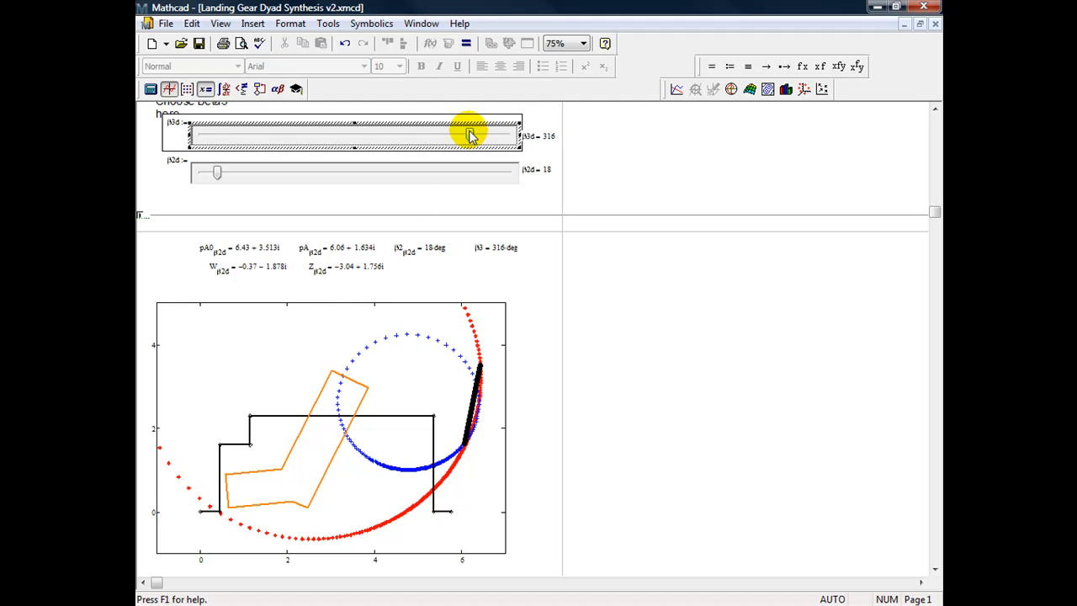
mouse_move(469, 135)
mouse_down()
mouse_move(478, 136)
mouse_move(463, 132)
mouse_up()
drag(462, 133, 460, 131)
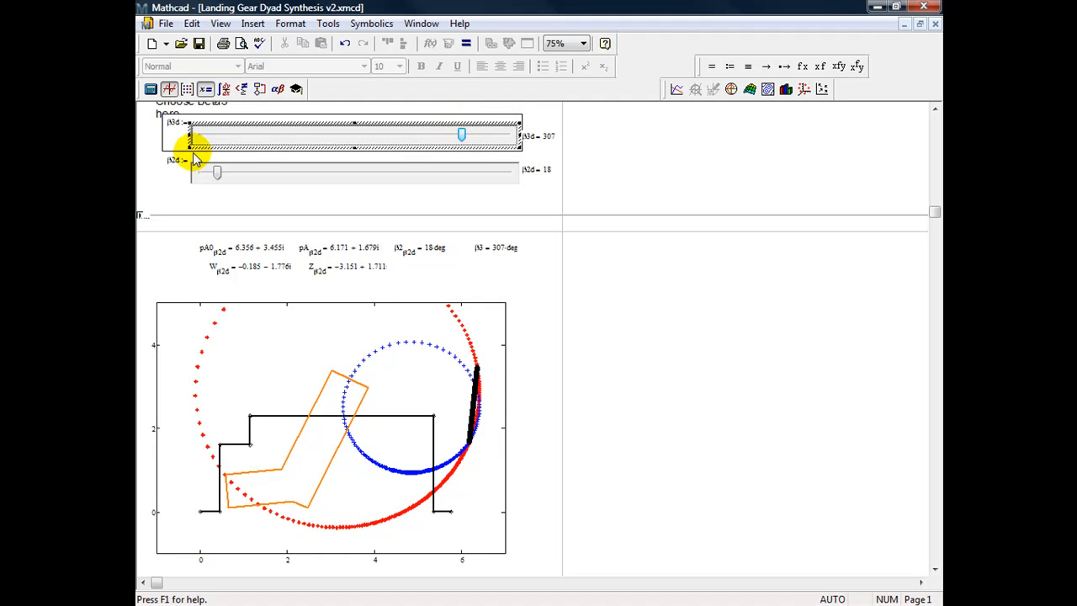
drag(217, 174, 485, 173)
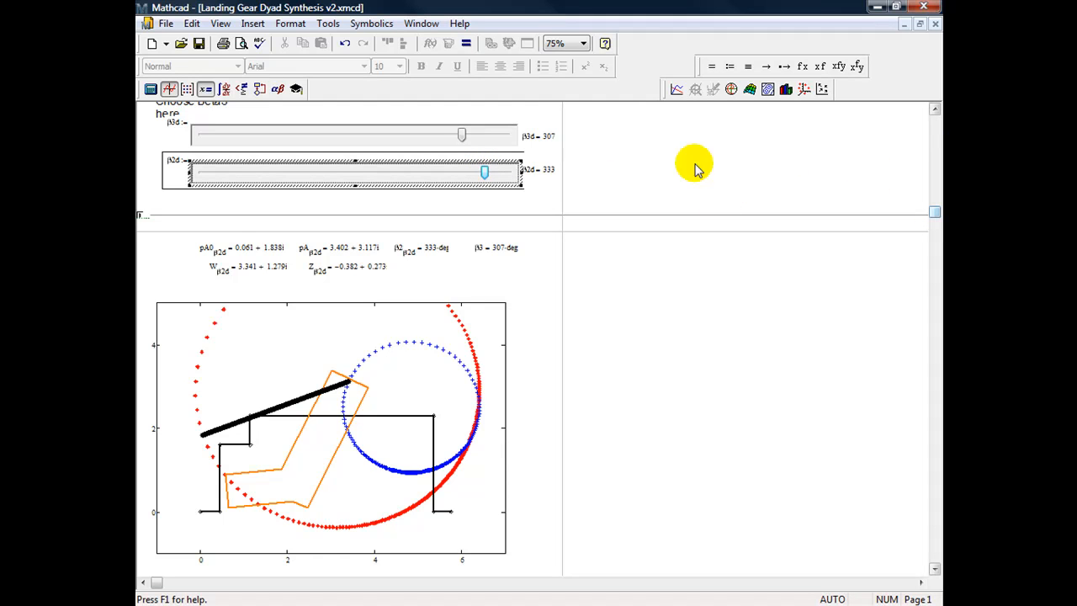
Expand the collapsed area beneath the β2d slider and add a few blank lines above it
click(141, 219)
double_click(142, 218)
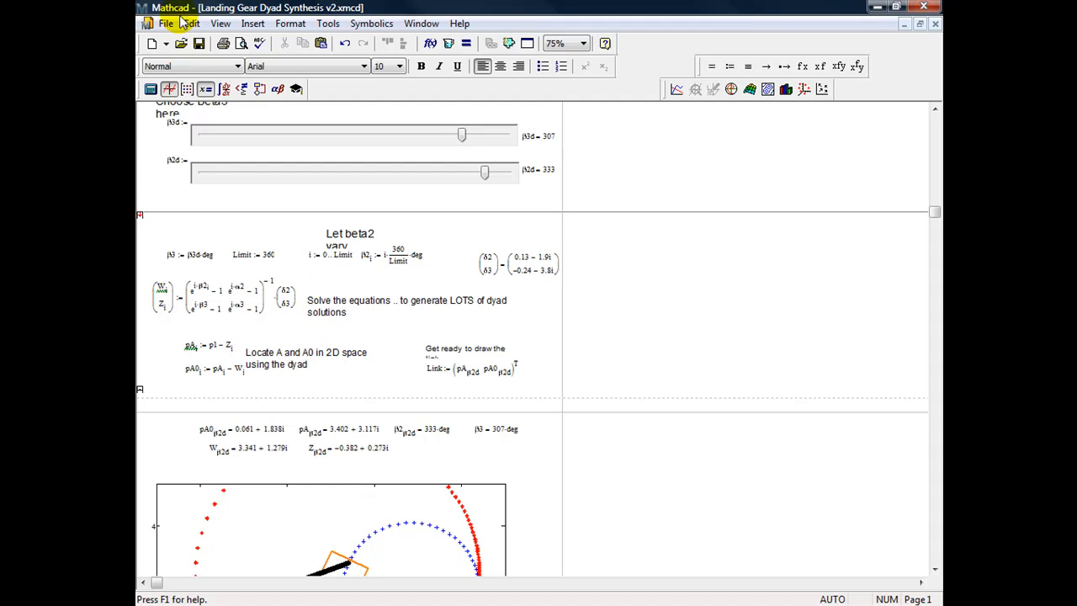
click(254, 24)
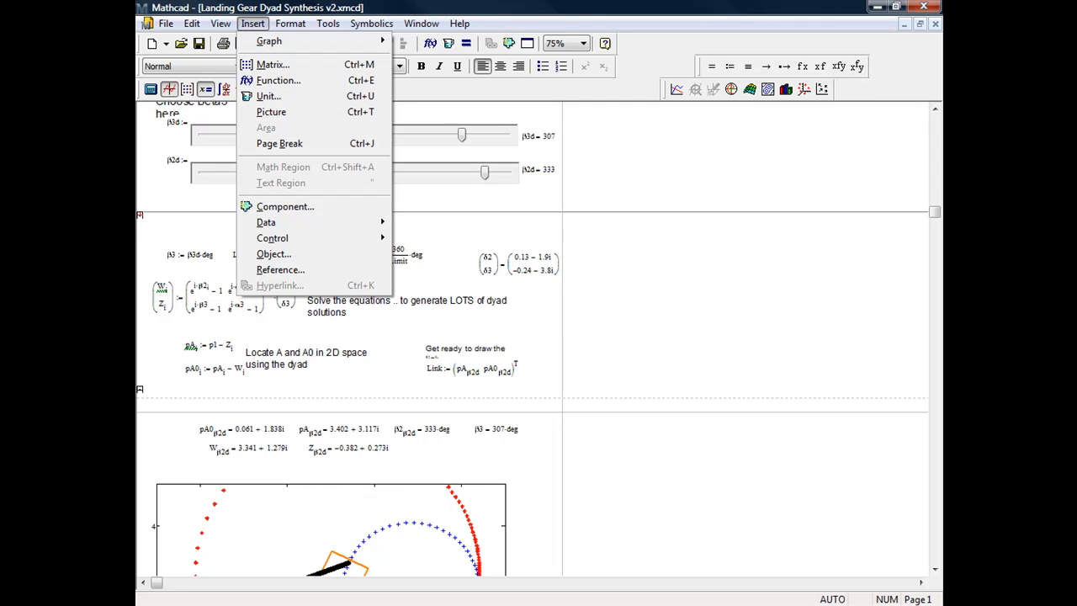
click(153, 201)
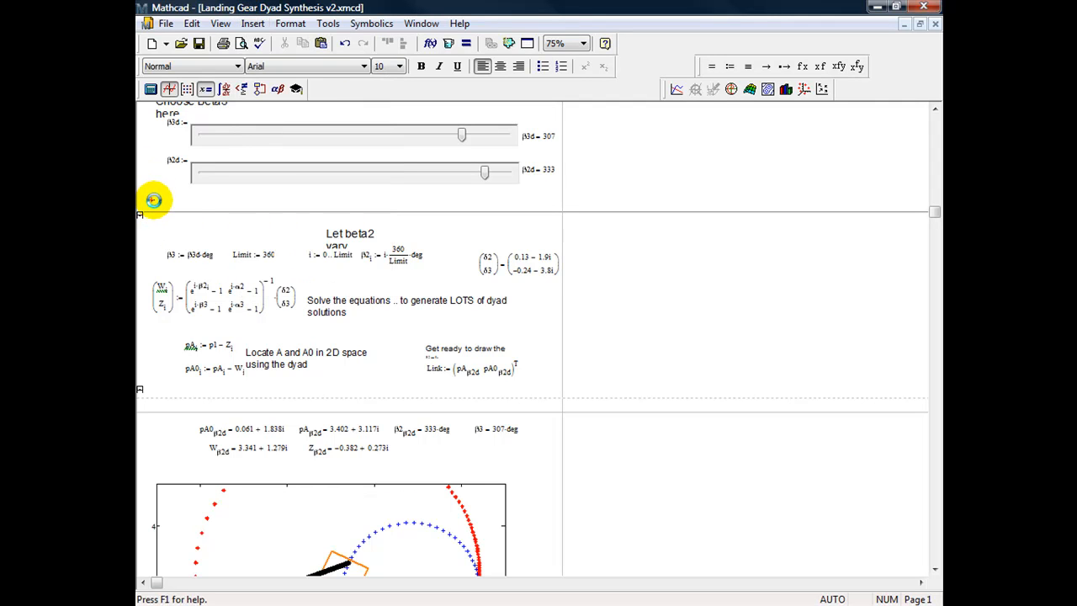
click(159, 199)
key(Return)
key(Return)
key(Return)
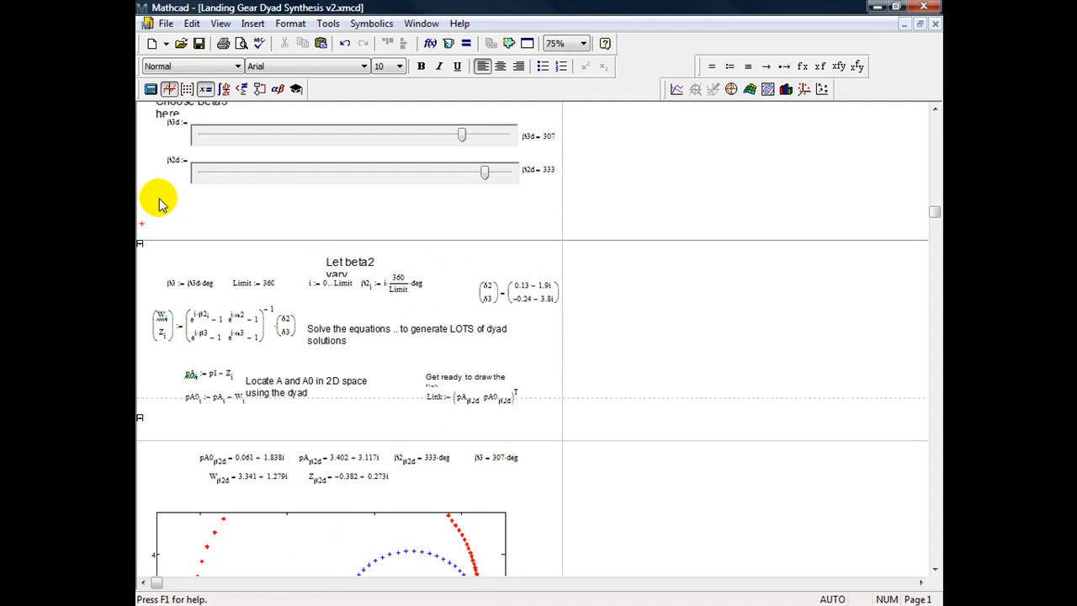
click(252, 24)
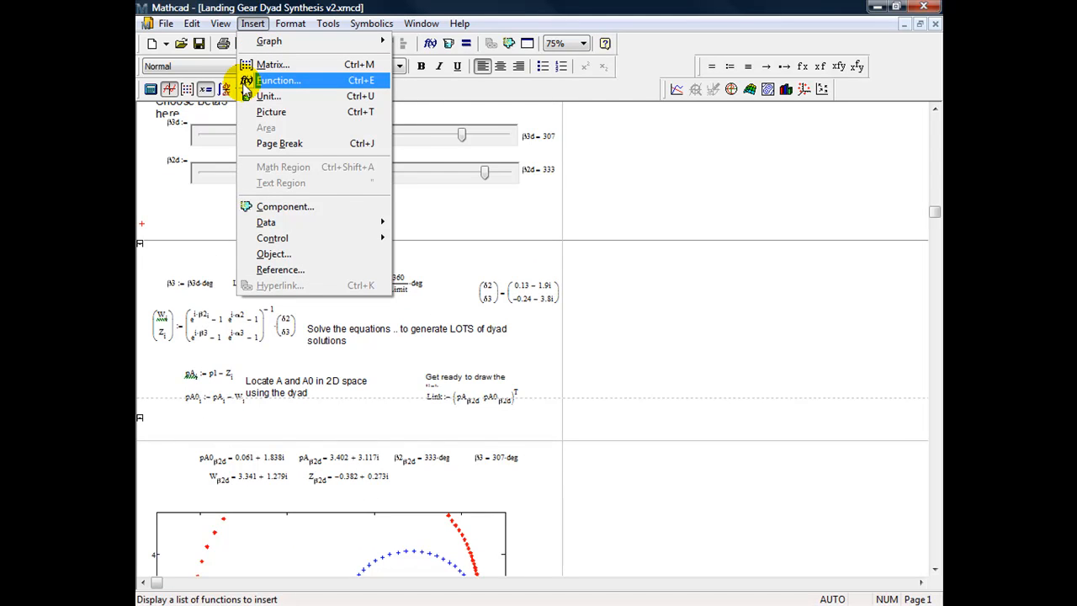
click(154, 221)
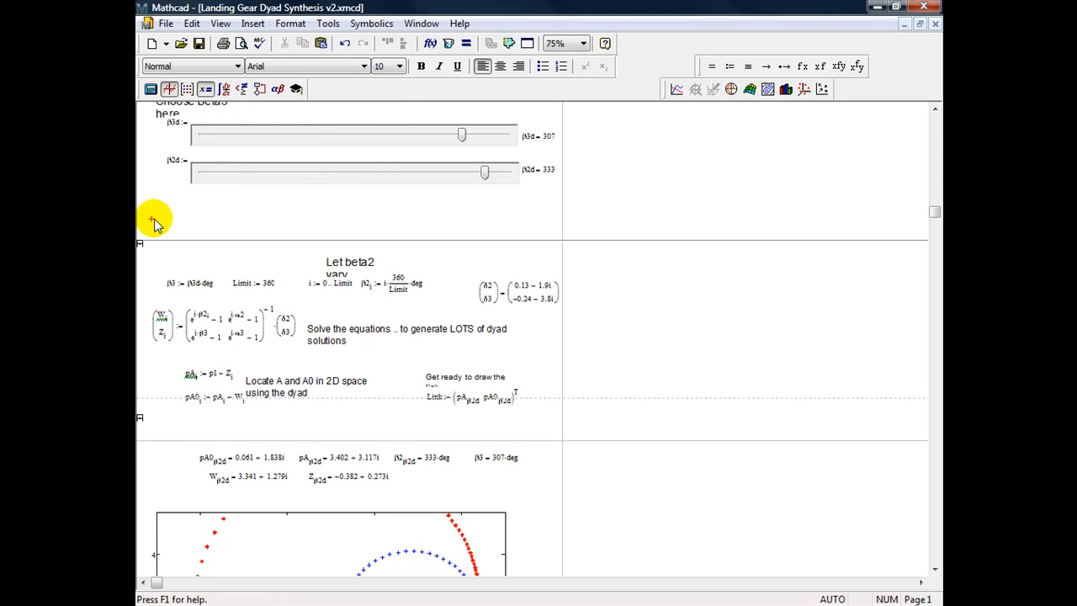
click(252, 23)
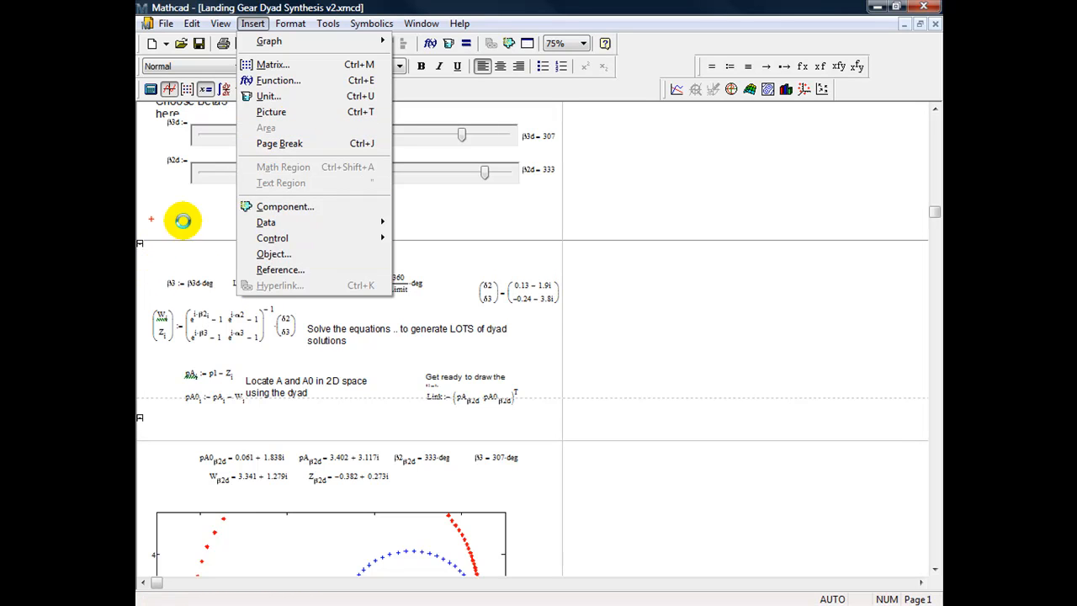
click(668, 139)
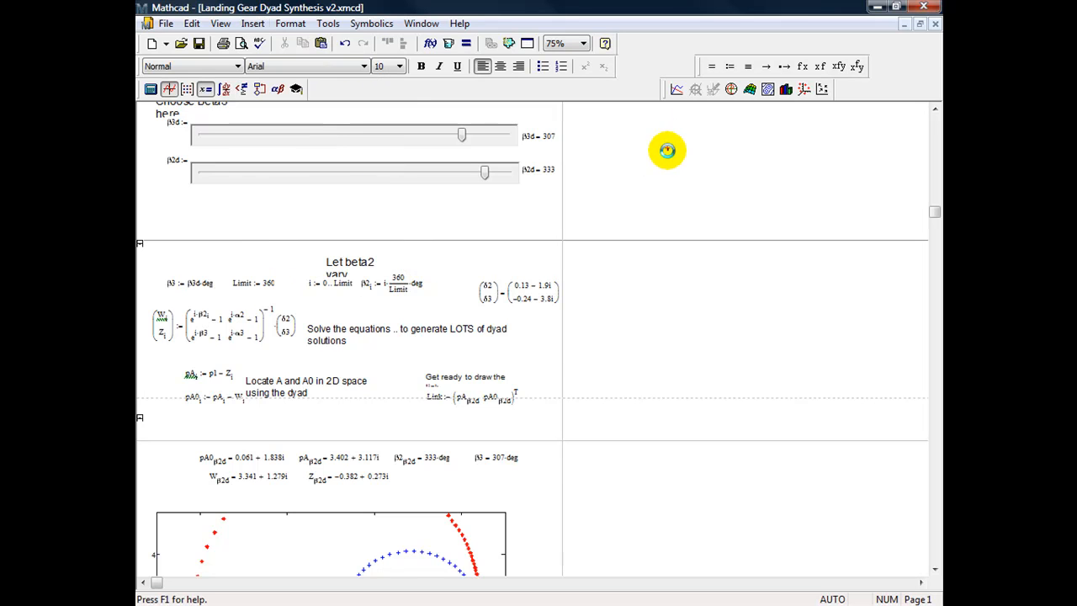
Add many more blank lines below the β2d slider and insert a new area in the cleared space
click(186, 214)
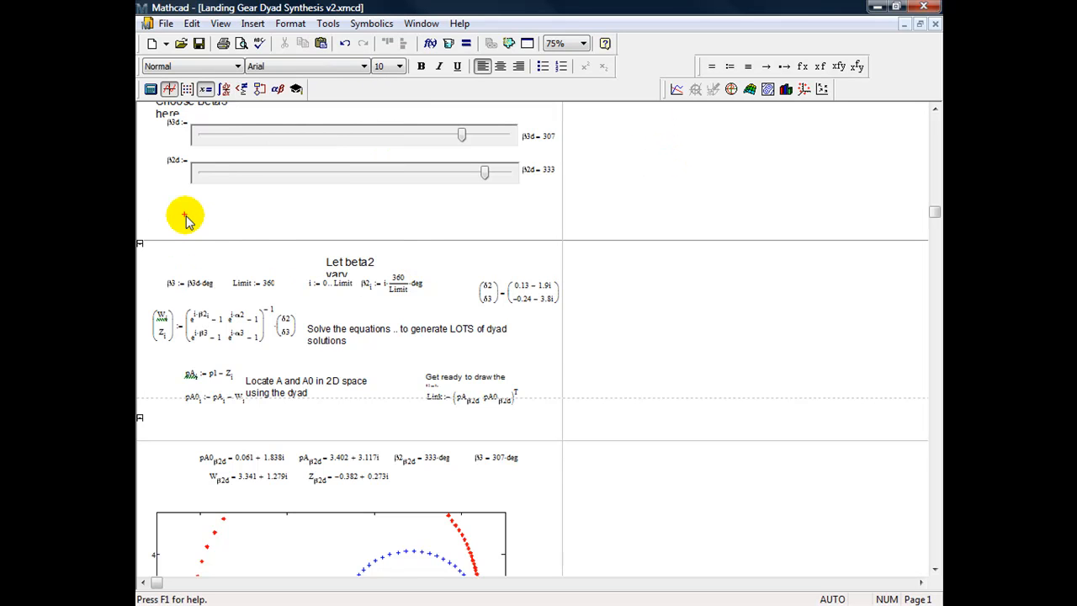
key(Return)
key(Return)
key(Return)
key(Return)
key(Return)
key(Return)
key(Return)
key(Return)
key(Return)
key(Return)
key(Return)
key(Return)
key(Return)
key(Return)
key(Return)
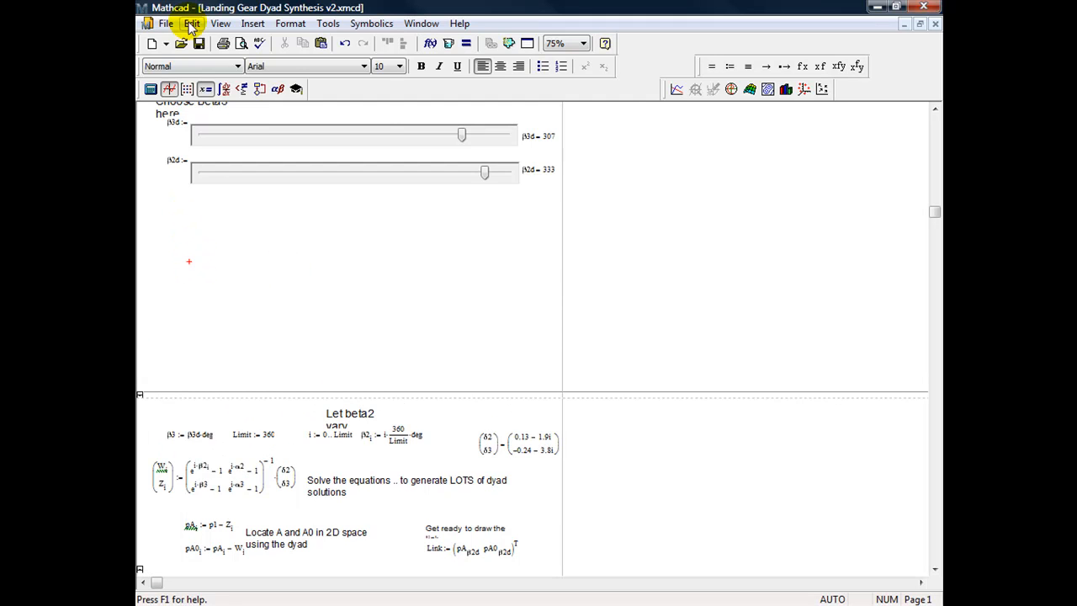
click(251, 24)
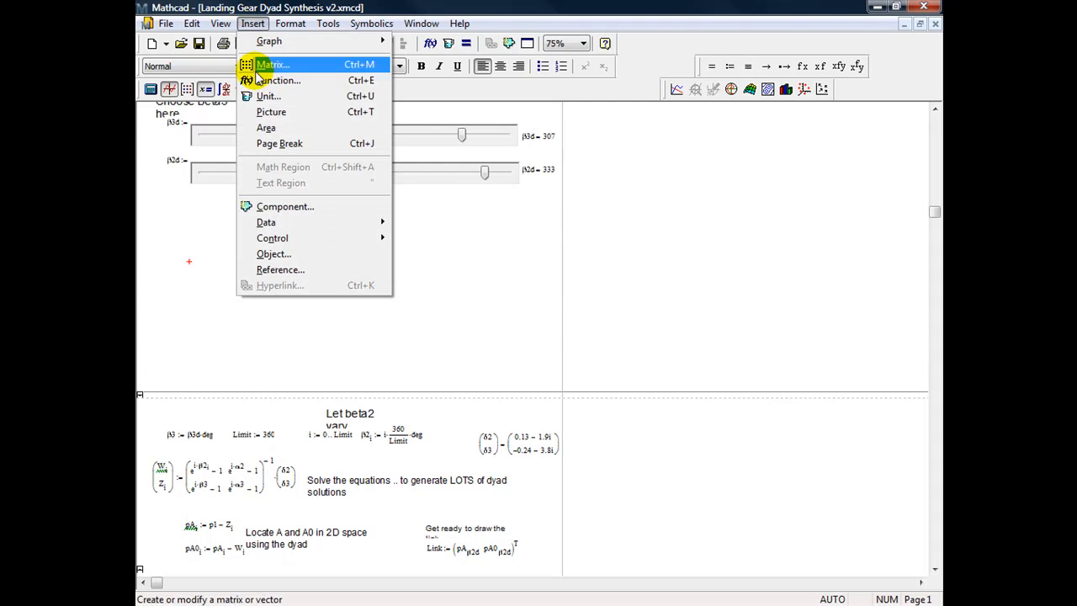
click(263, 128)
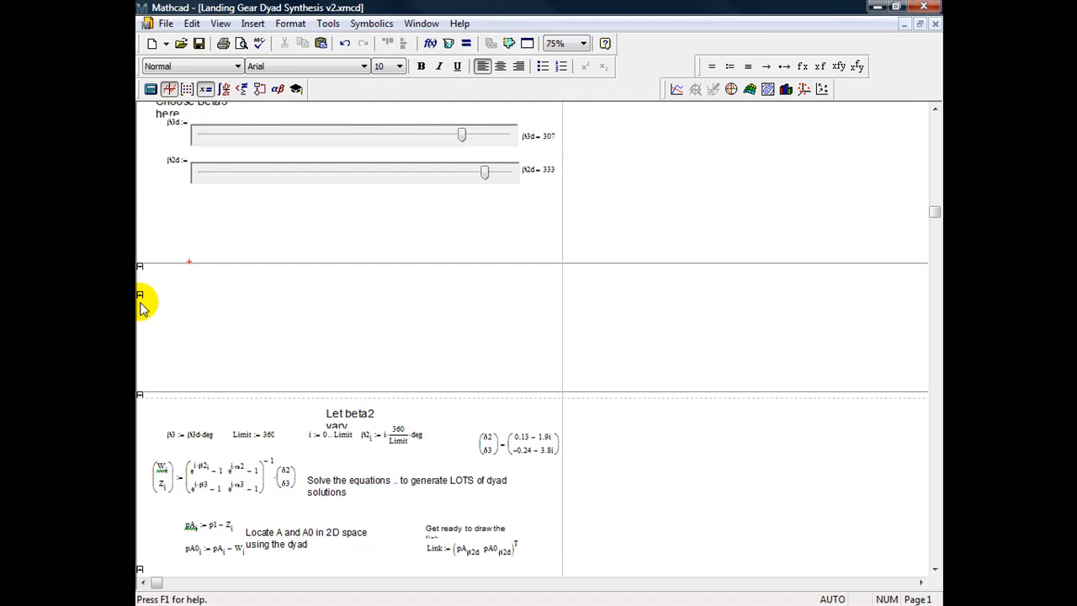
Set the worksheet zoom to 100% and move the new area's upper boundary up to just below the β2d slider
click(581, 43)
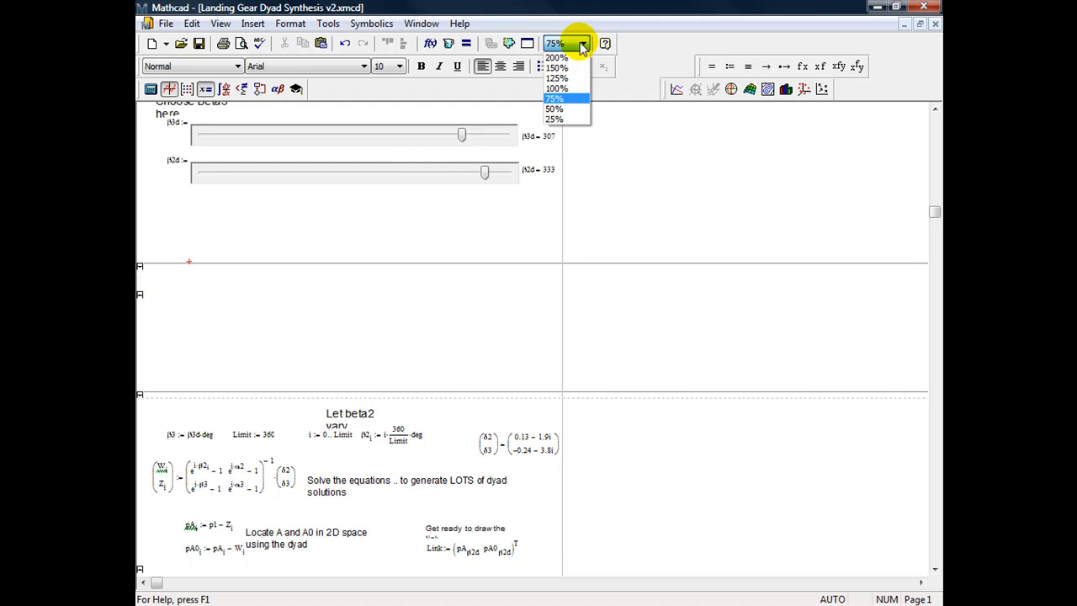
click(556, 88)
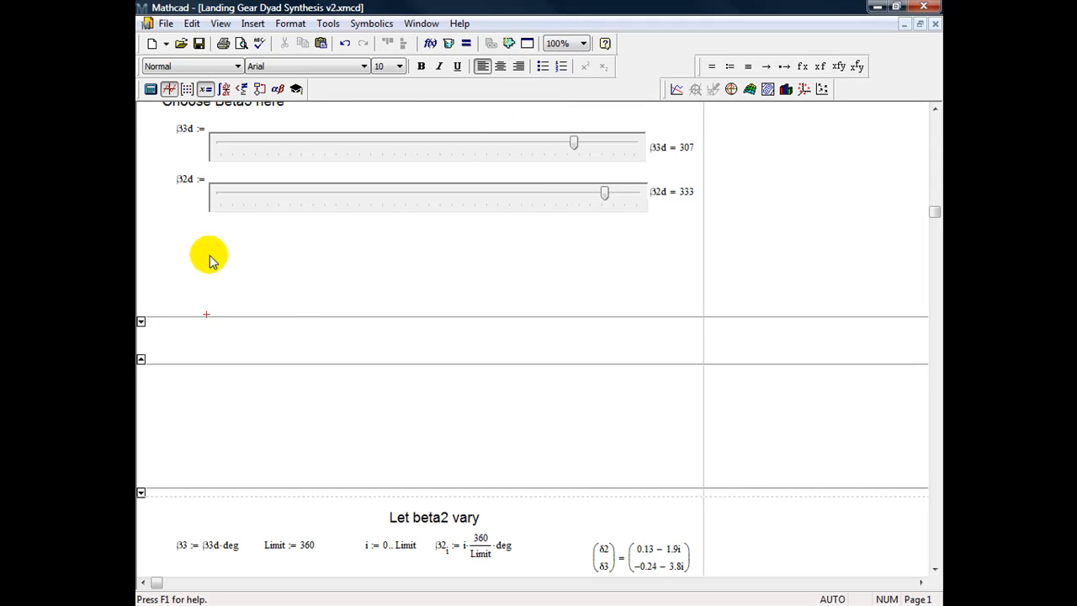
click(188, 365)
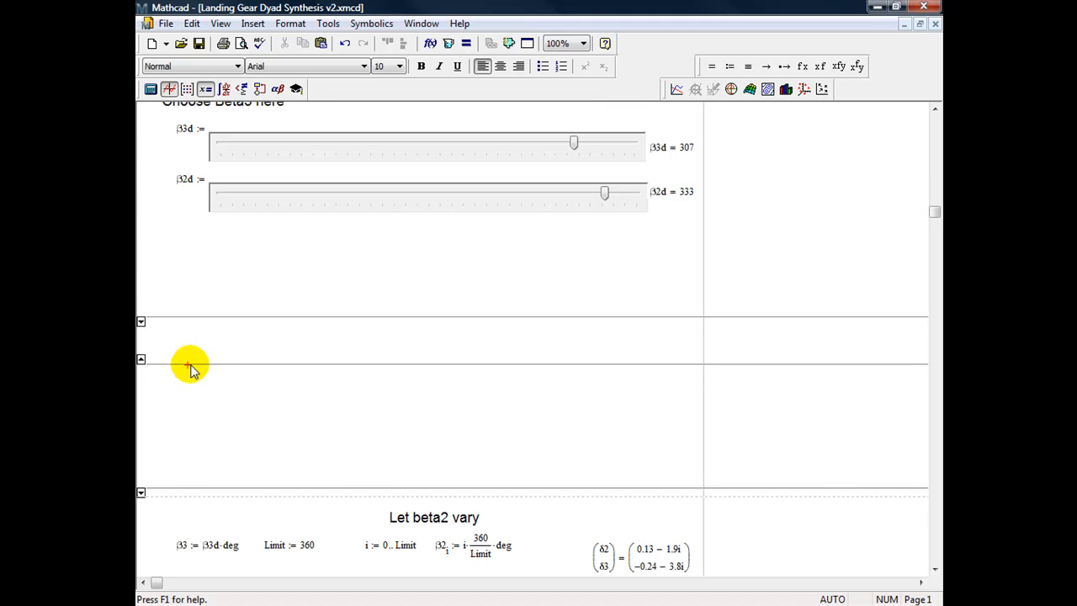
click(147, 320)
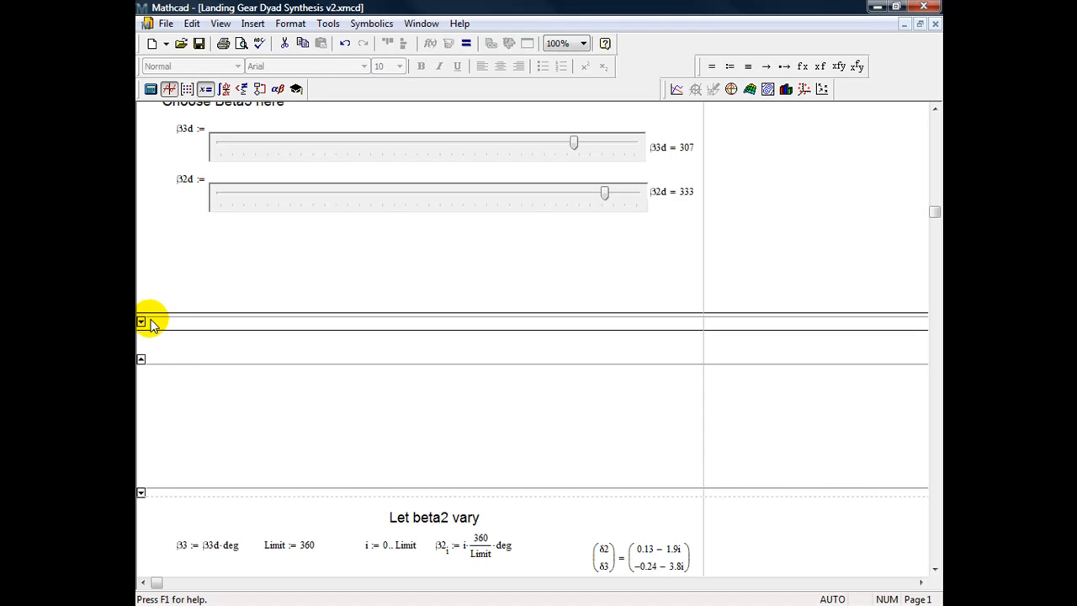
drag(171, 313, 172, 240)
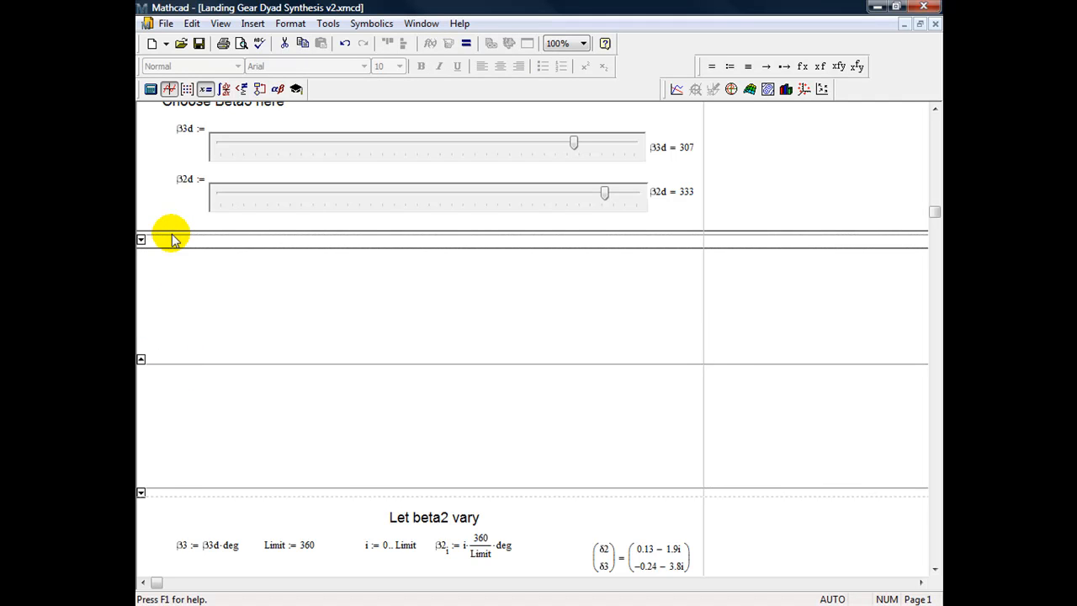
Collapse the new empty area and the "Let beta2 vary" area, and expand the empty one again
click(141, 240)
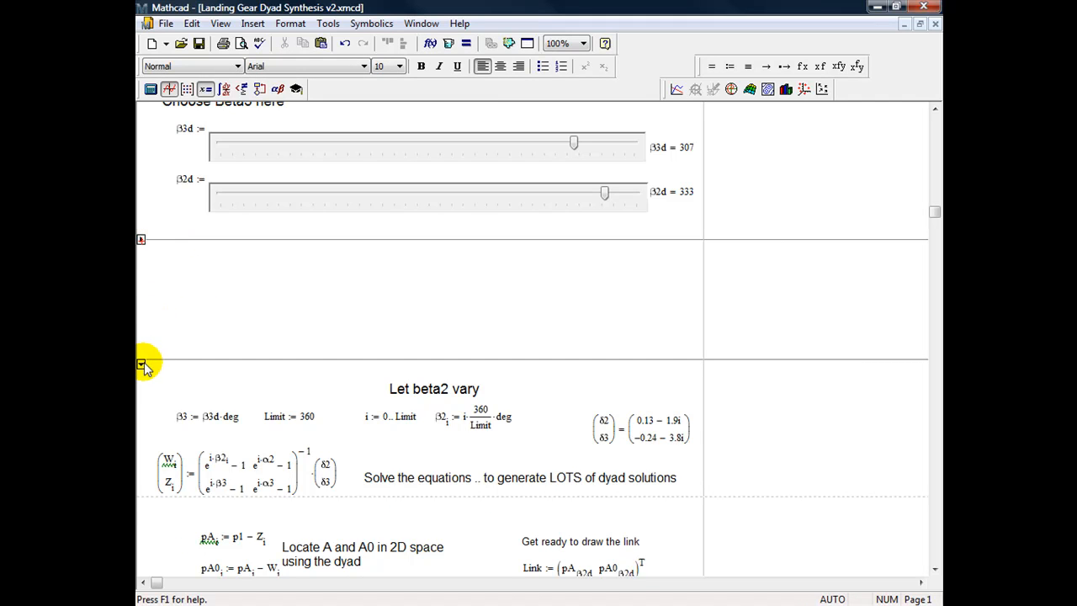
click(141, 365)
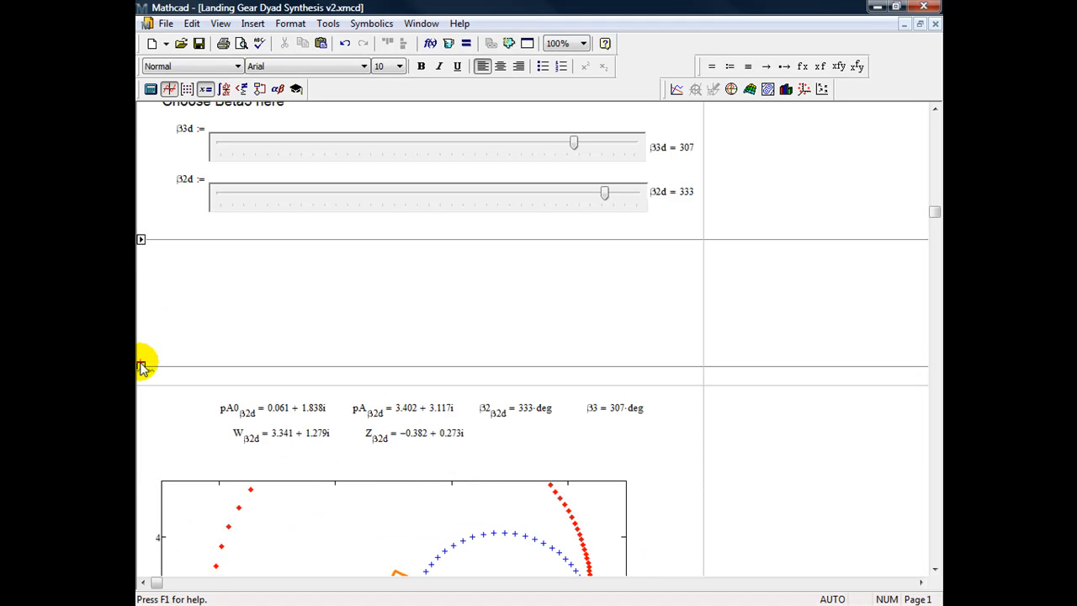
click(141, 240)
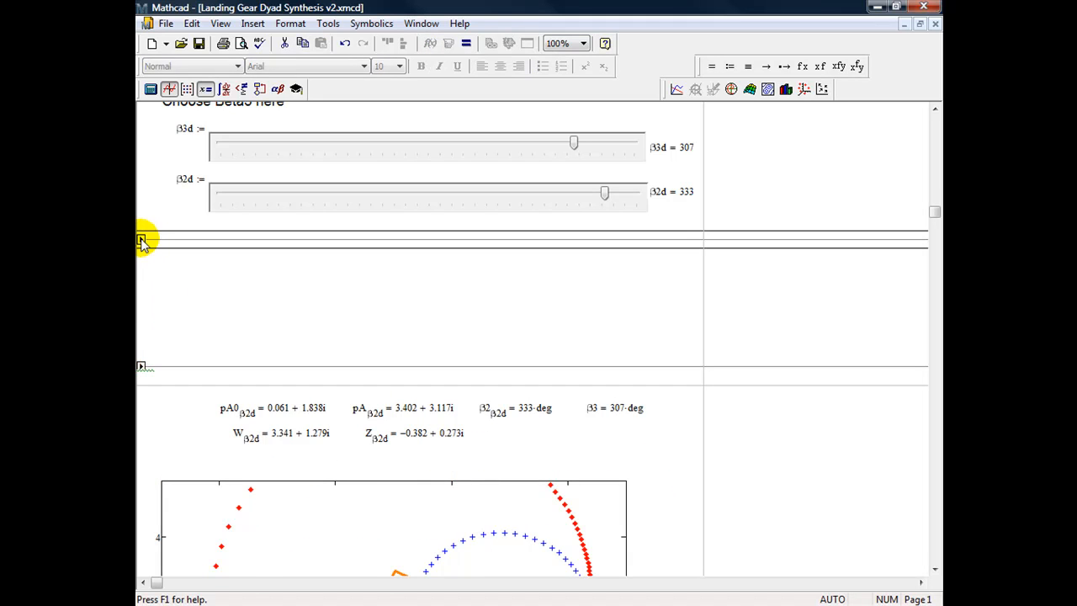
double_click(142, 240)
Add the text HelloWorld inside the new area, and collapse and re-expand that area
scroll(238, 286, up, 5)
text(llo)
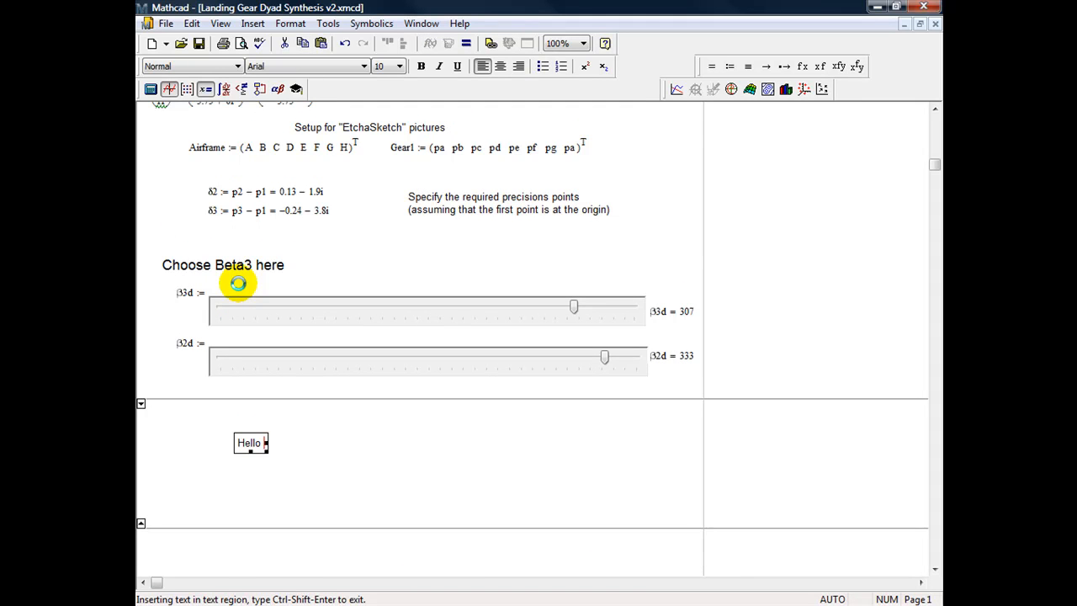
text( World)
click(157, 477)
double_click(142, 405)
double_click(142, 405)
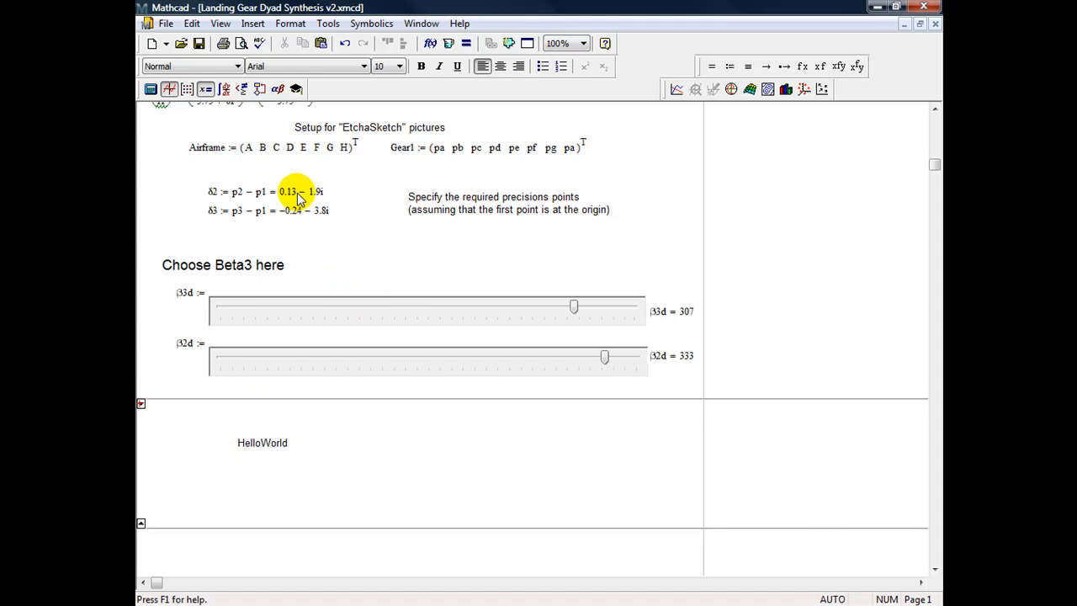
Insert a slider control below the precision points note, shift it slightly up and right, and assign it to the variable x
click(603, 251)
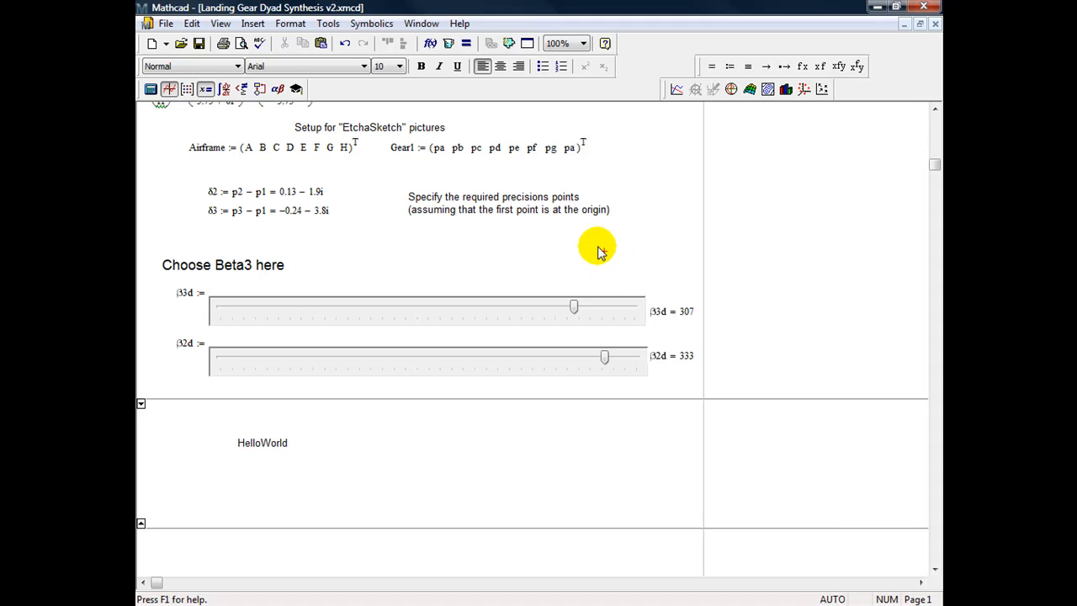
click(250, 24)
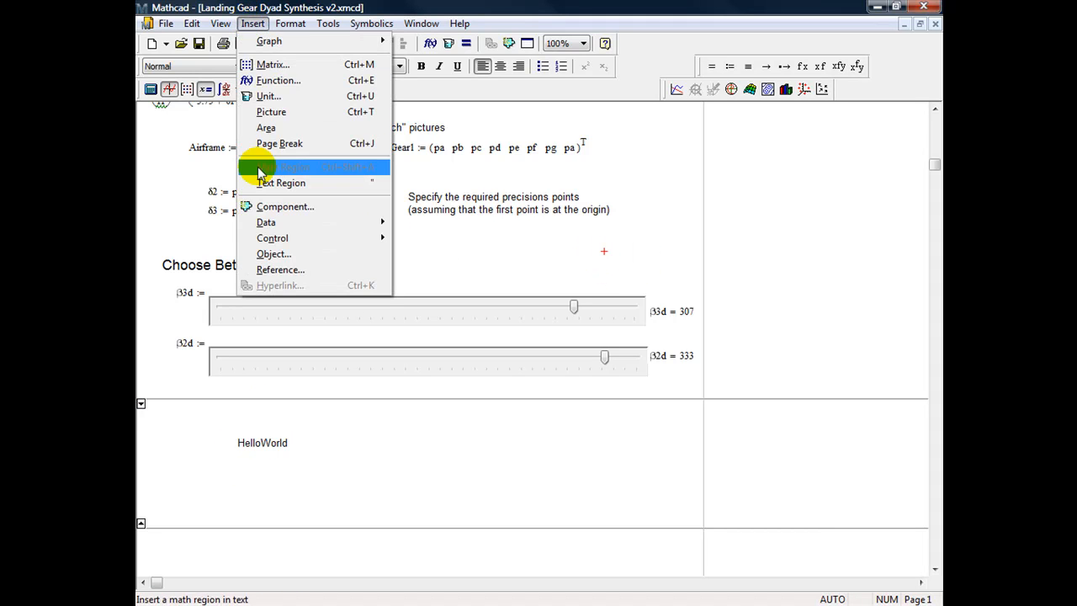
mouse_move(268, 243)
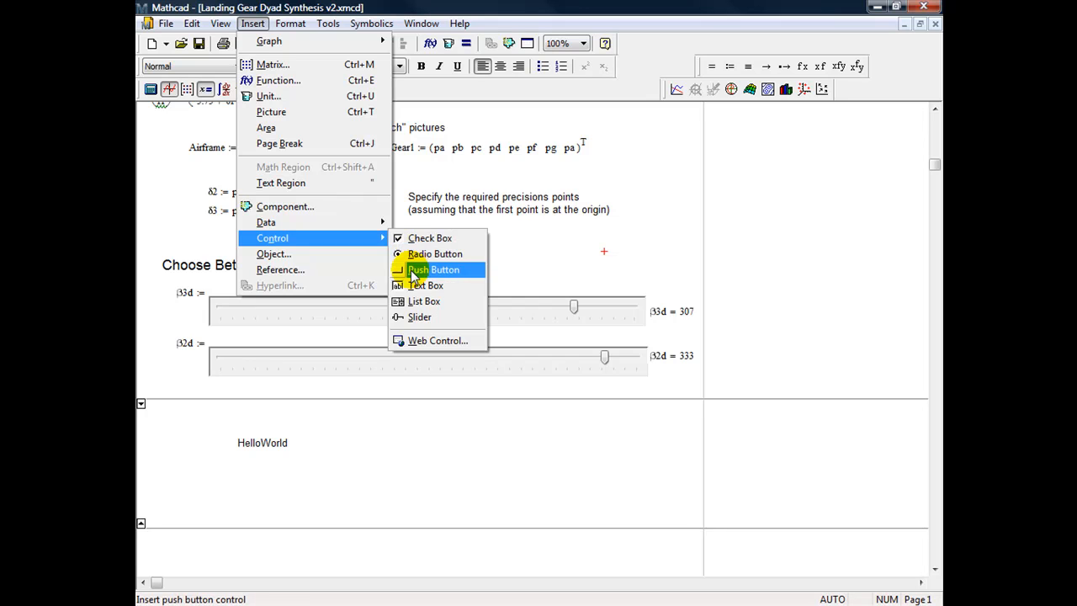
click(413, 318)
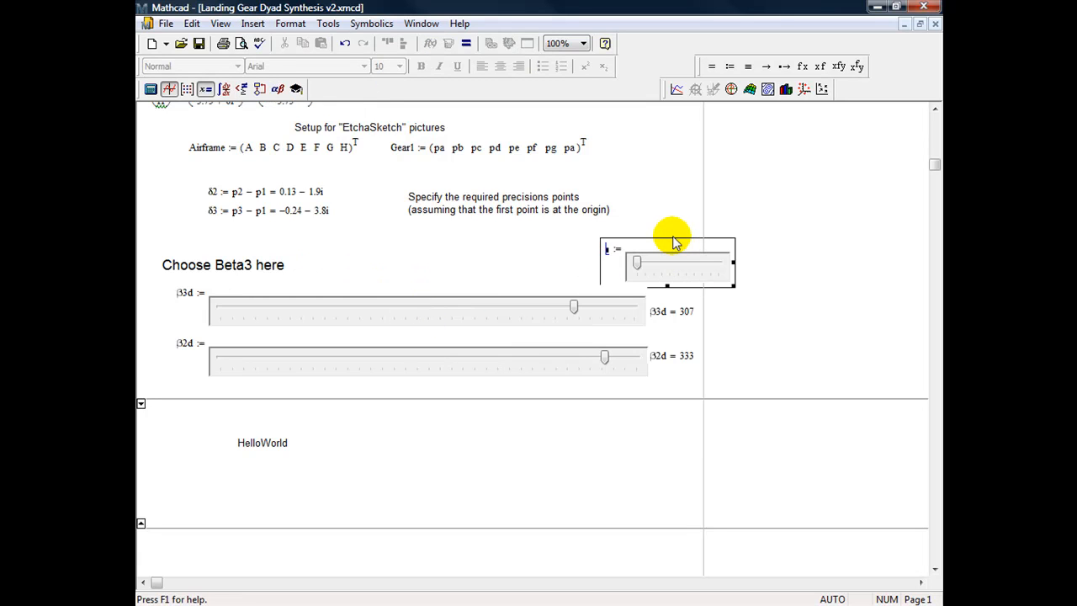
drag(671, 238, 695, 218)
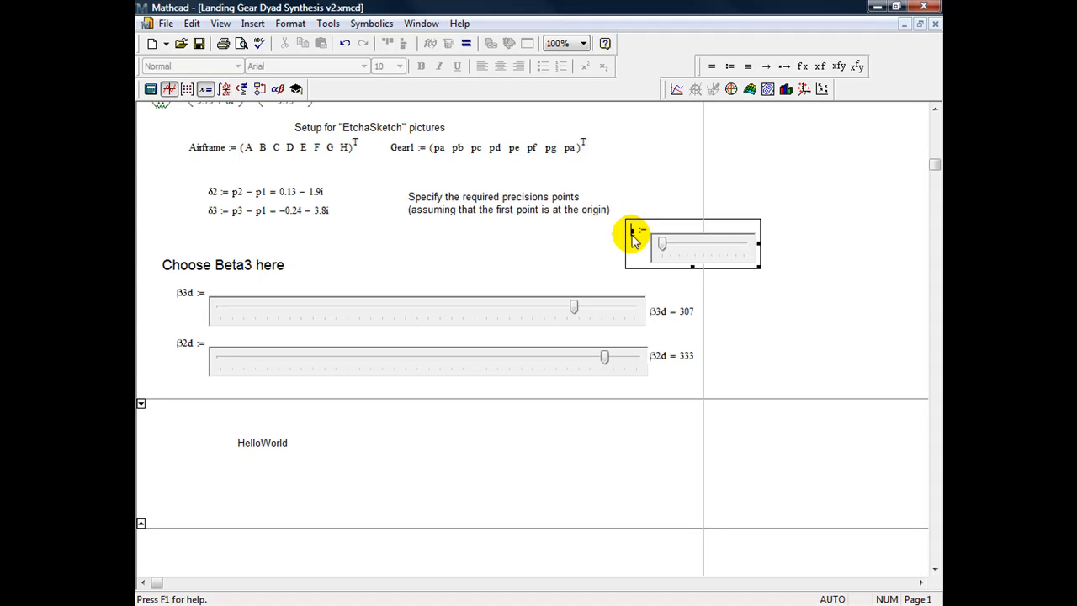
click(633, 239)
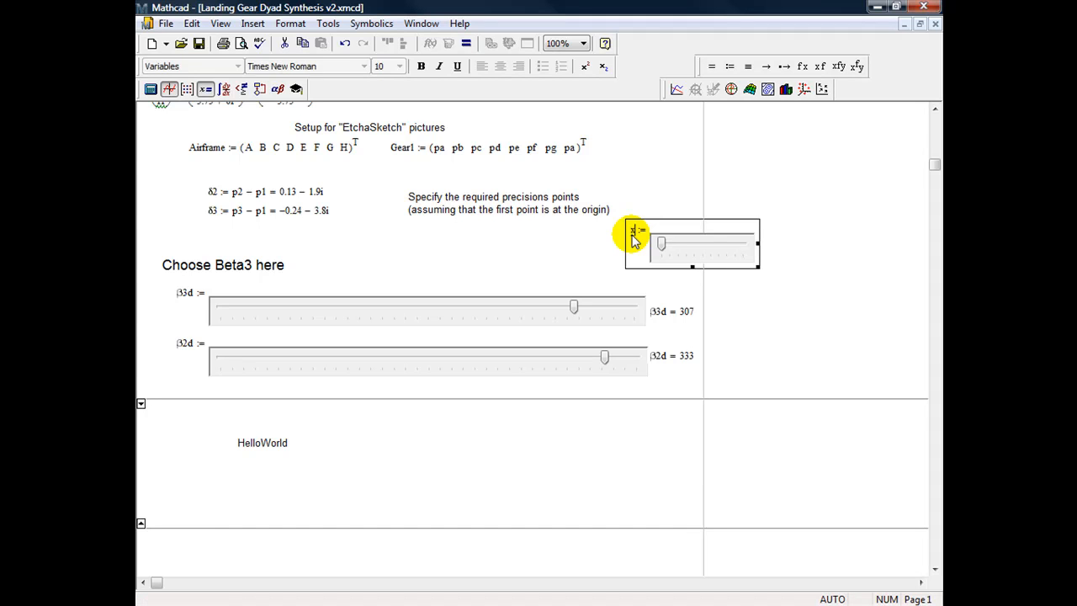
Rename the new slider's variable to xxyy and add an evaluation of xxyy in the blank space beside the slider
text(xxyy)
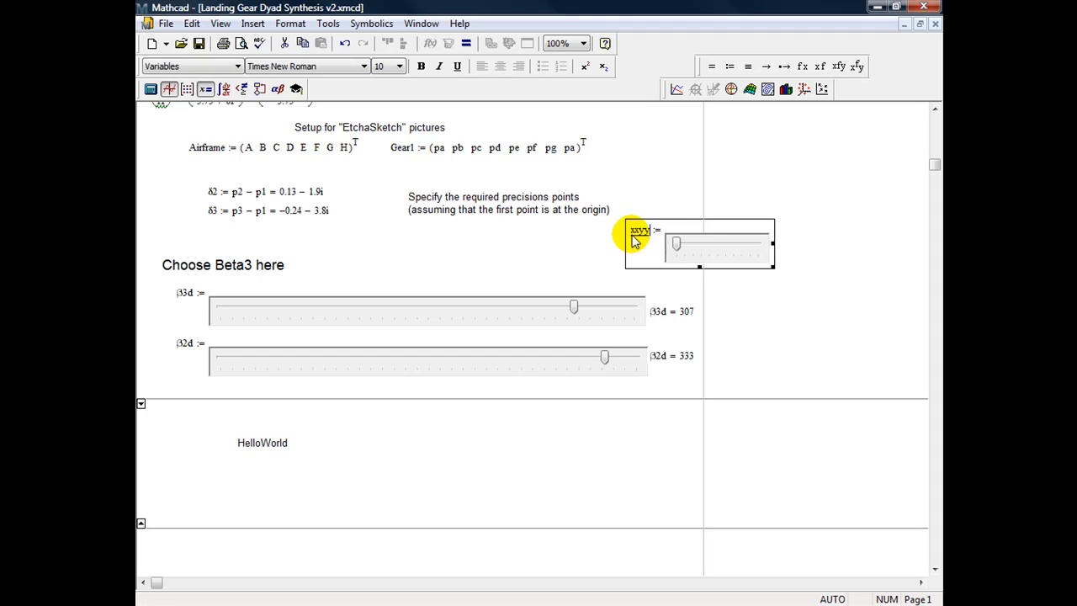
click(685, 175)
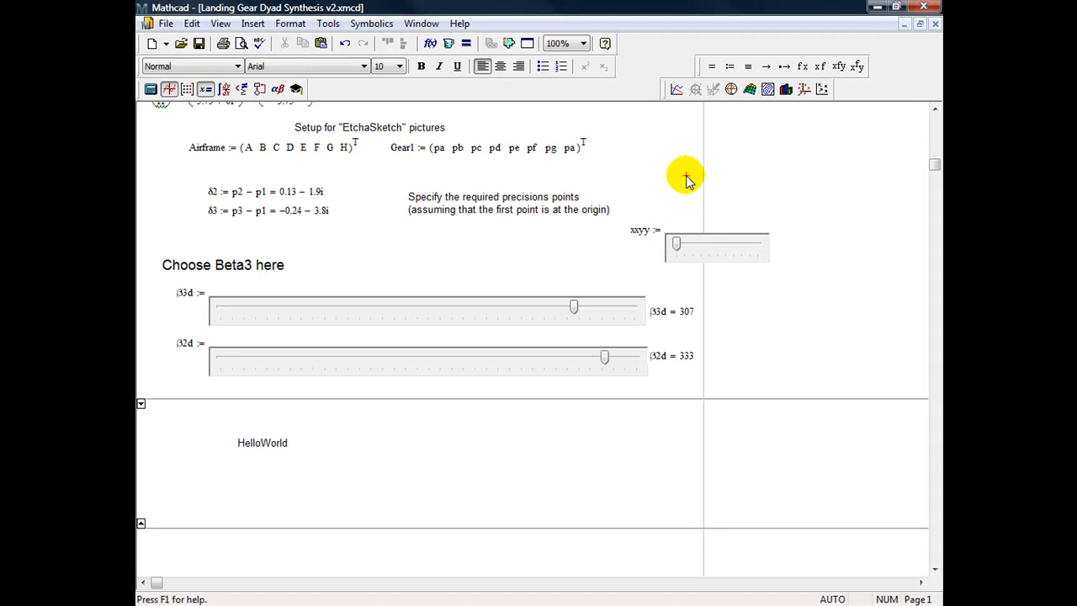
click(802, 268)
text(xxyy = 0)
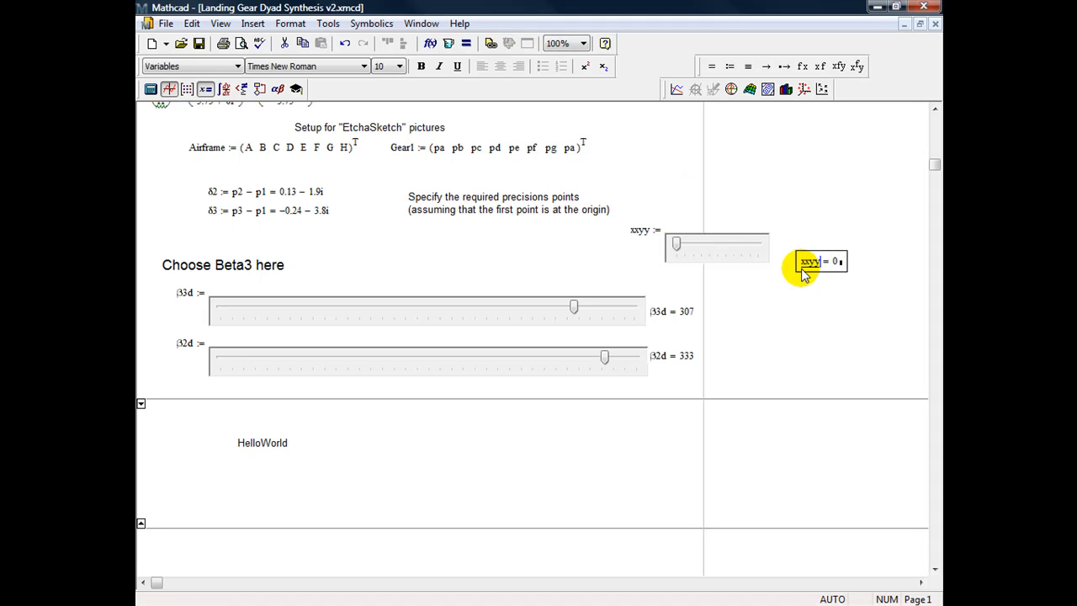
Move the xxyy slider up to 100 and bring it back to 60
click(679, 245)
drag(679, 245, 771, 249)
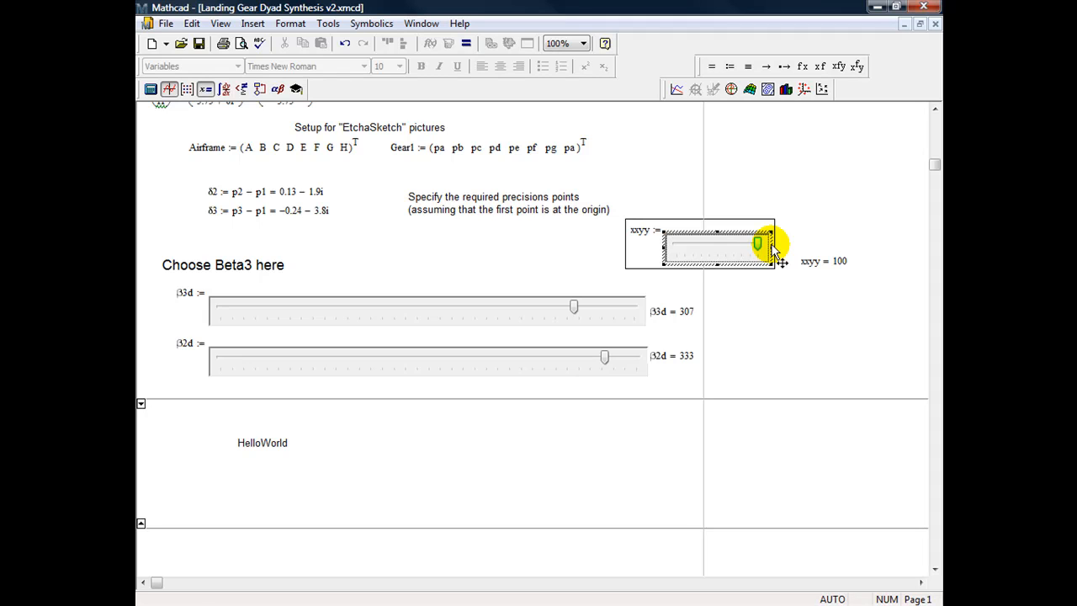
click(695, 249)
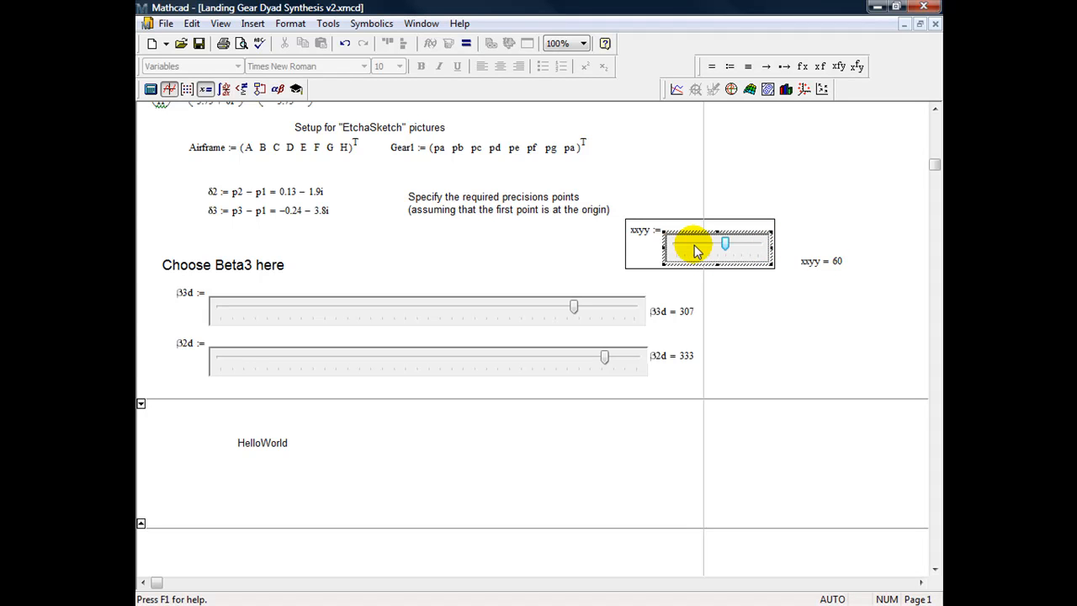
right_click(694, 249)
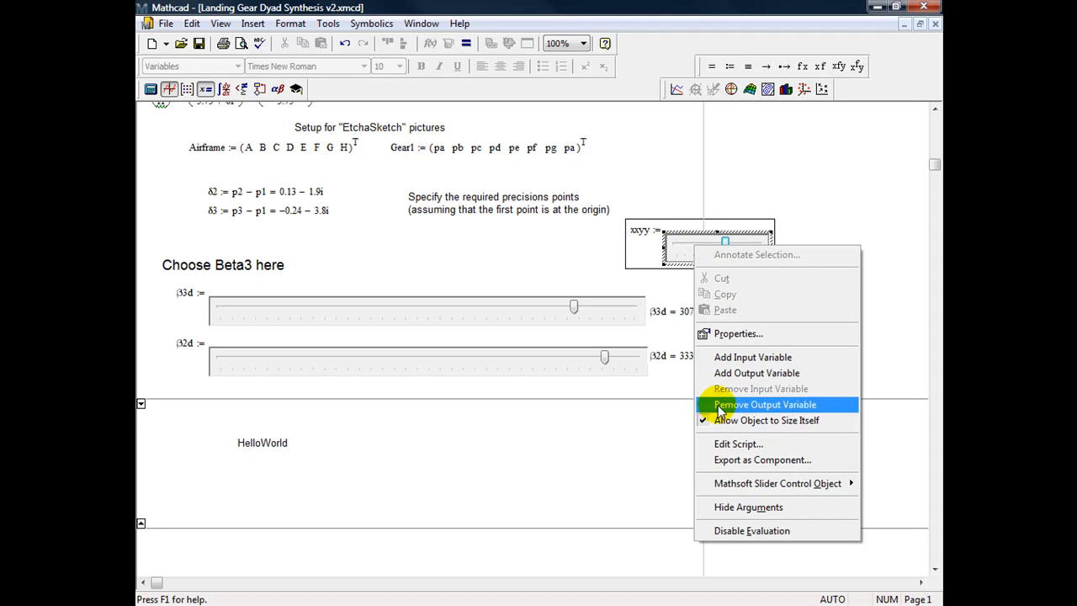
mouse_move(707, 483)
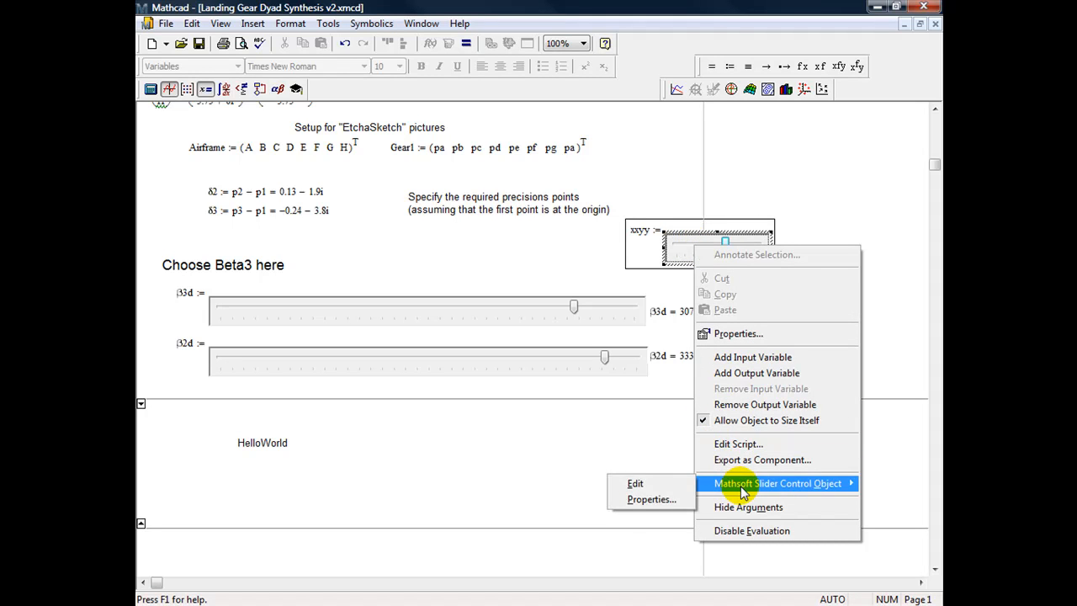
click(655, 484)
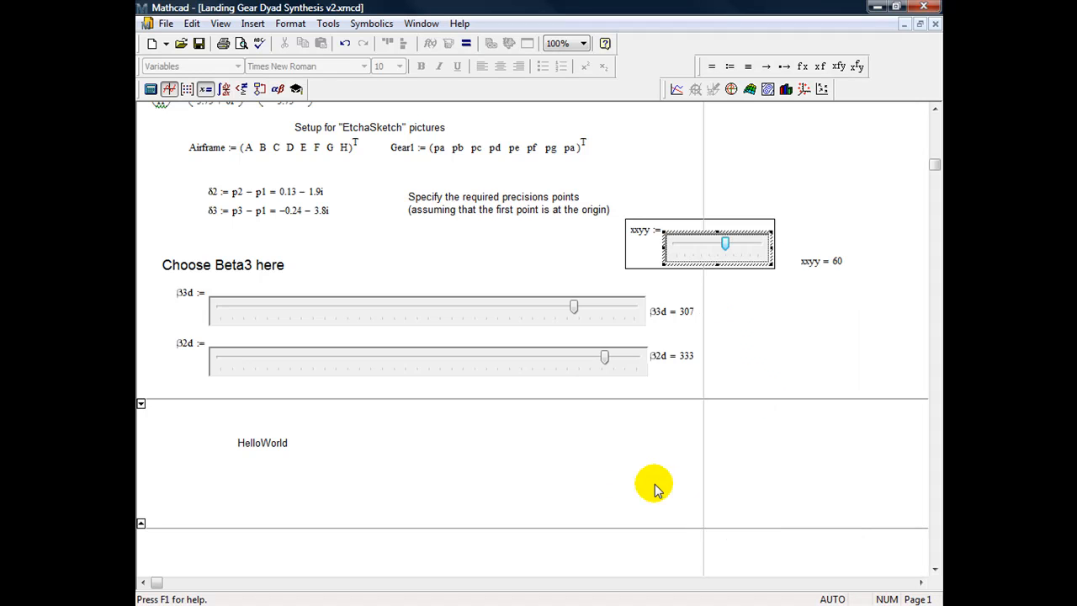
Set the maximum to 360 in the xxyy slider control's properties
right_click(697, 250)
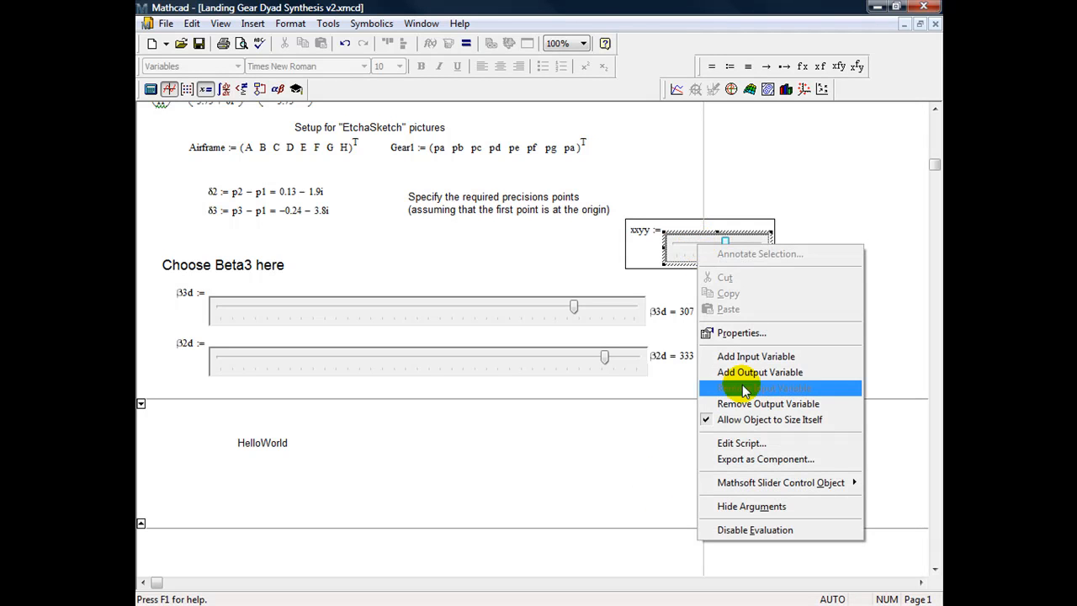
mouse_move(720, 483)
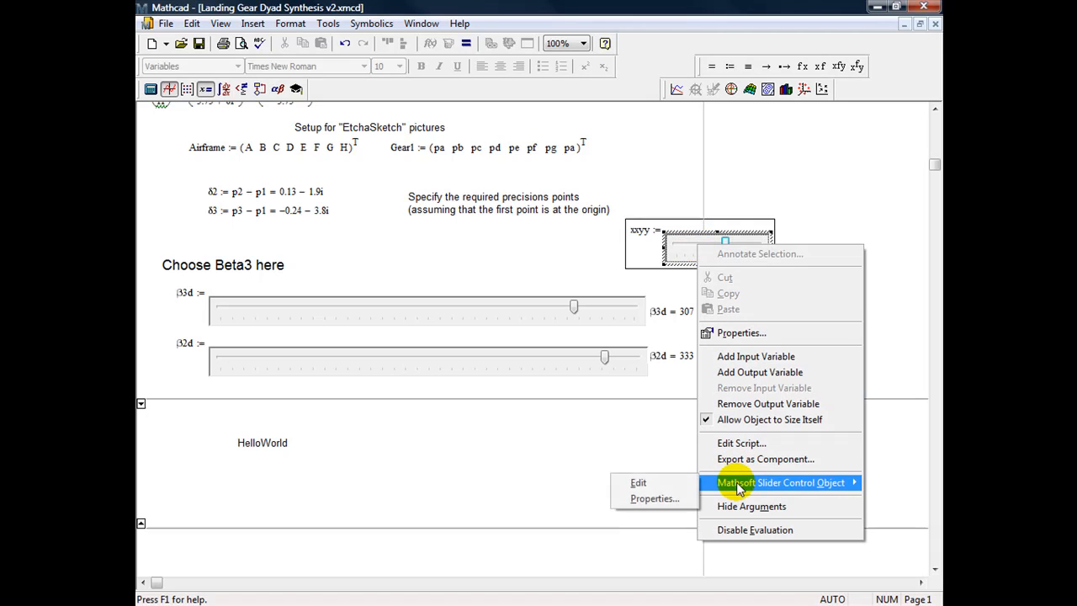
click(663, 498)
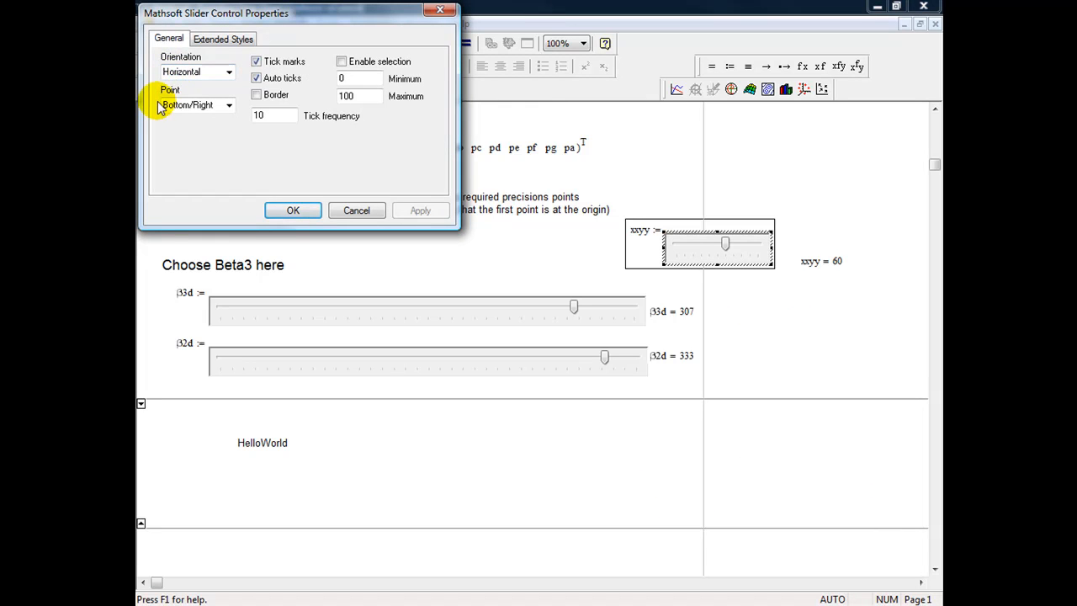
click(257, 78)
click(256, 77)
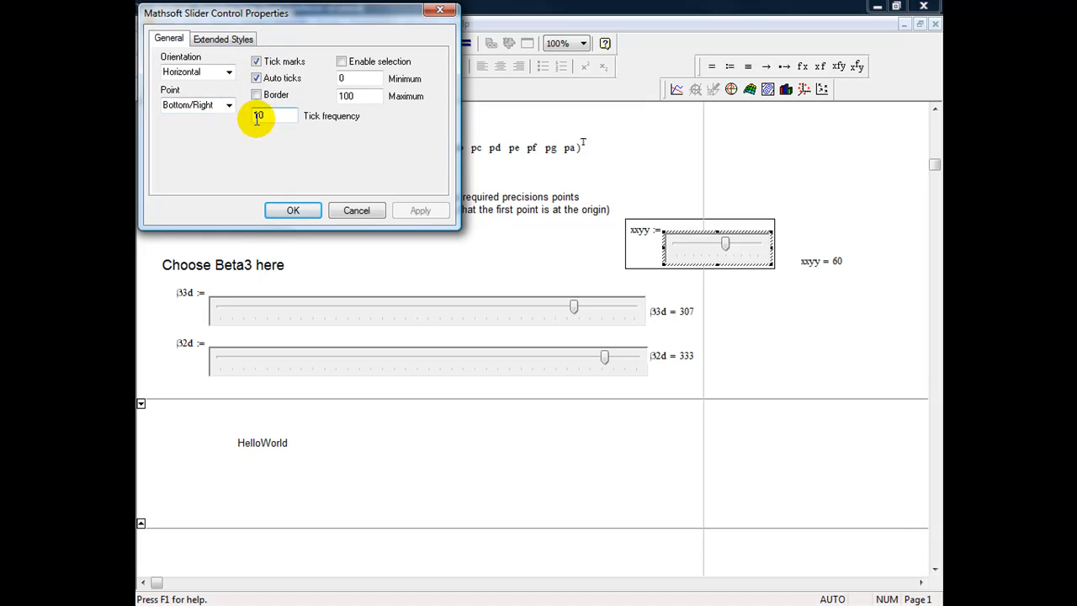
double_click(356, 97)
click(359, 78)
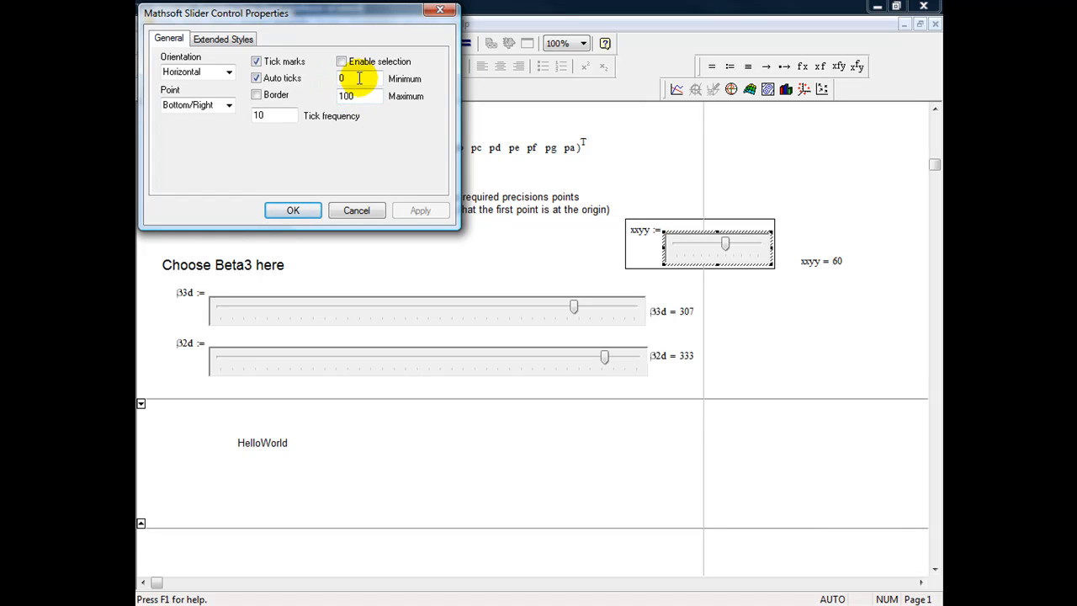
double_click(356, 96)
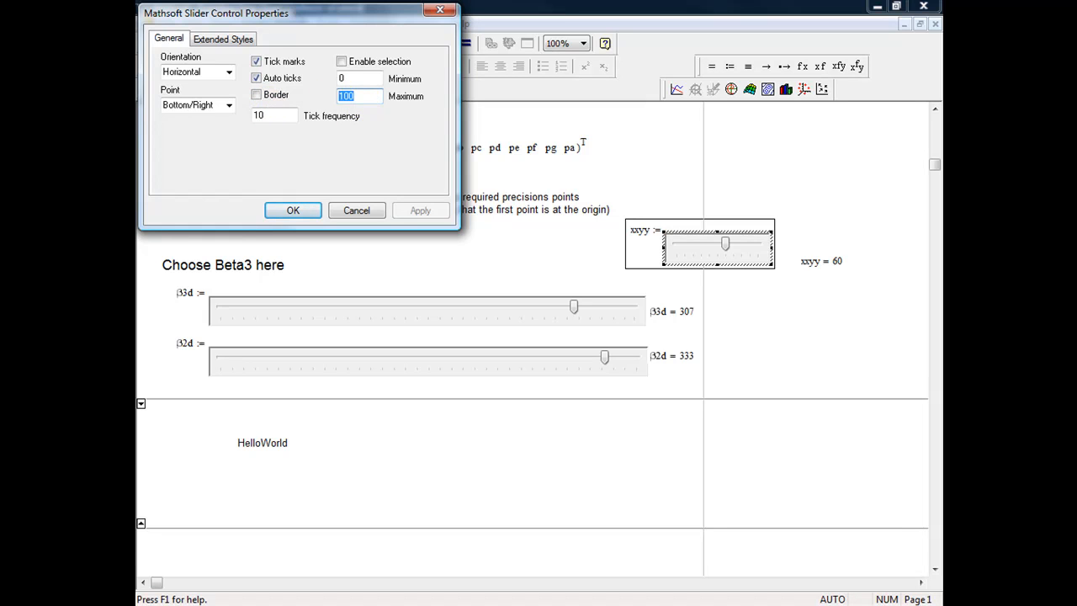
text(360)
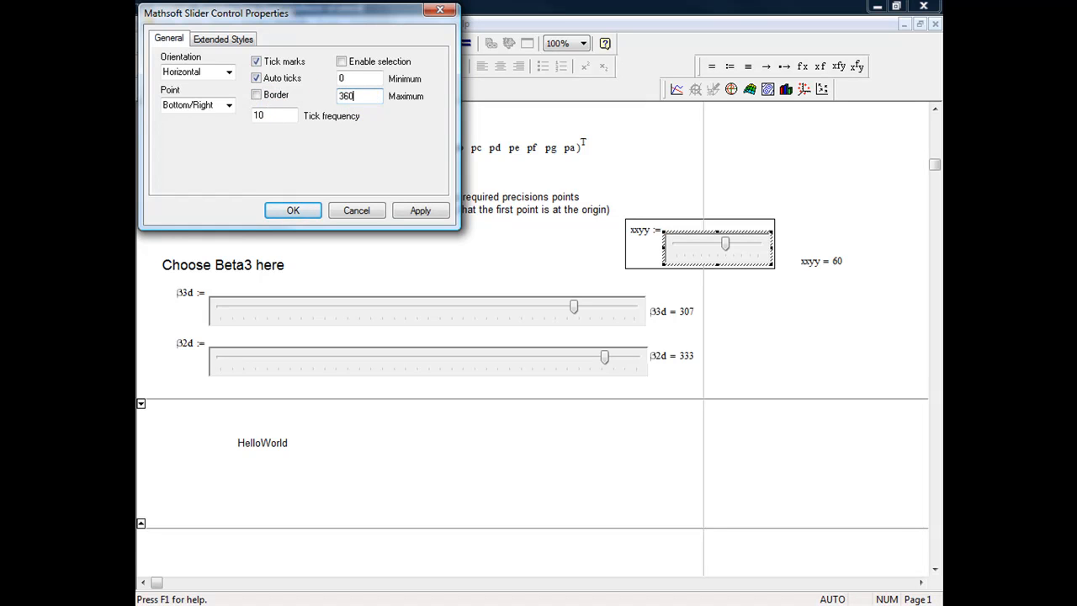
Set the slider's point style to Both, apply the change and close the properties
click(228, 107)
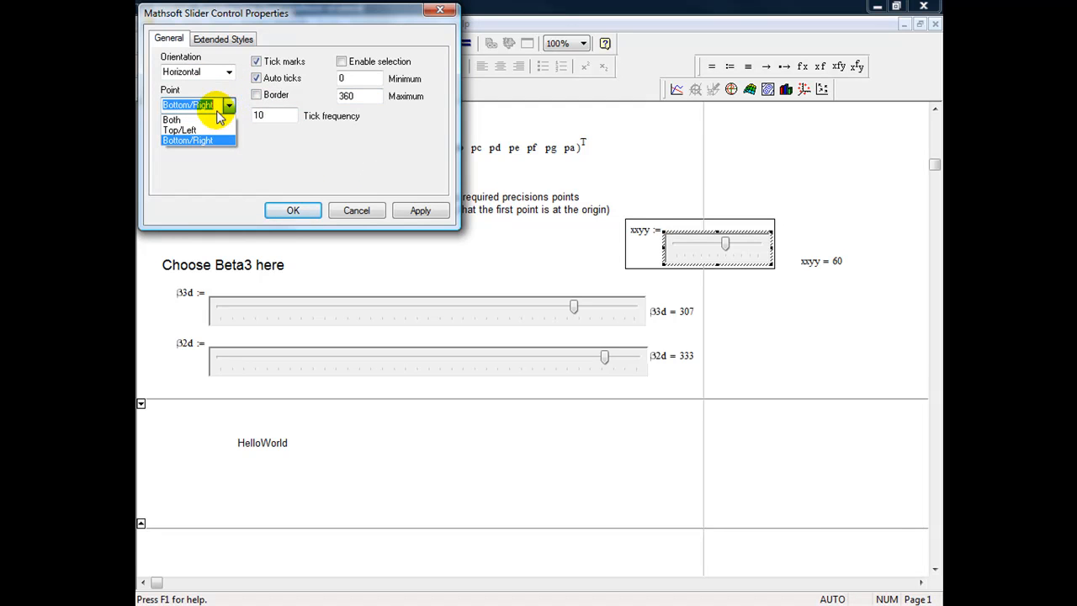
click(176, 119)
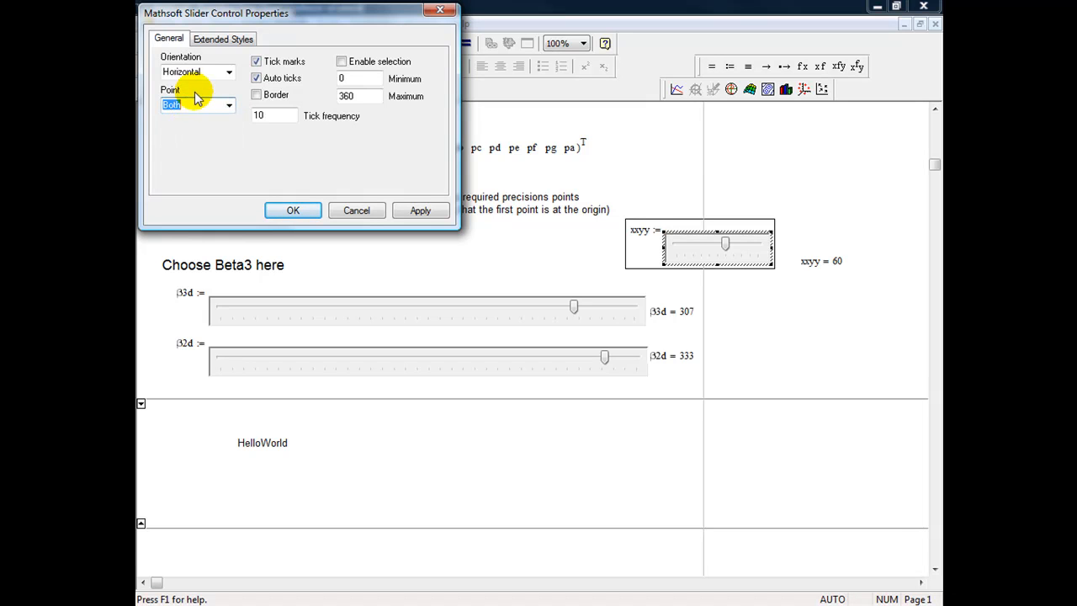
click(413, 212)
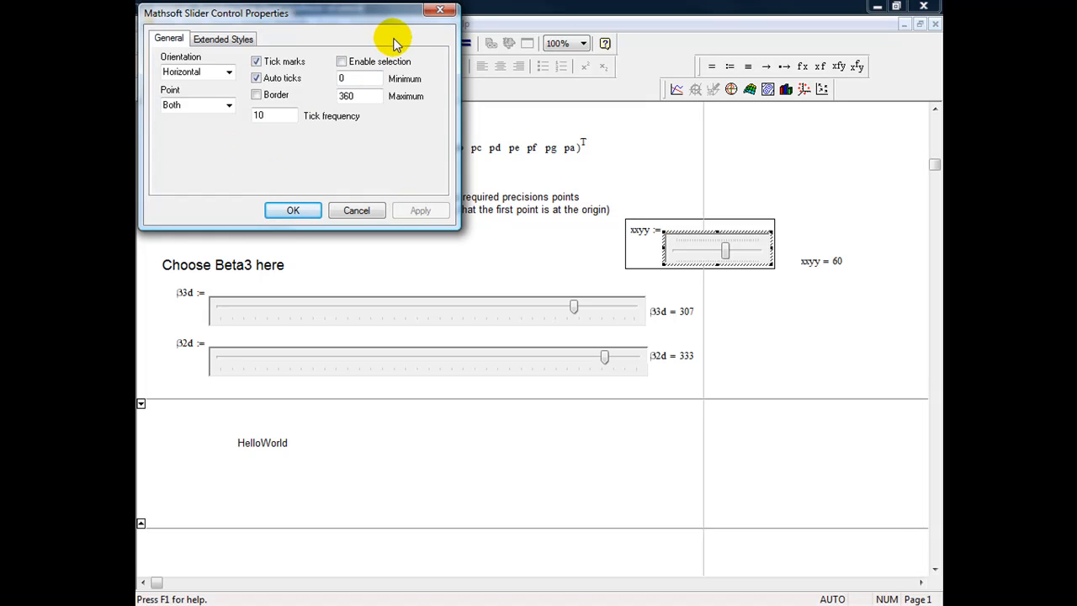
click(439, 11)
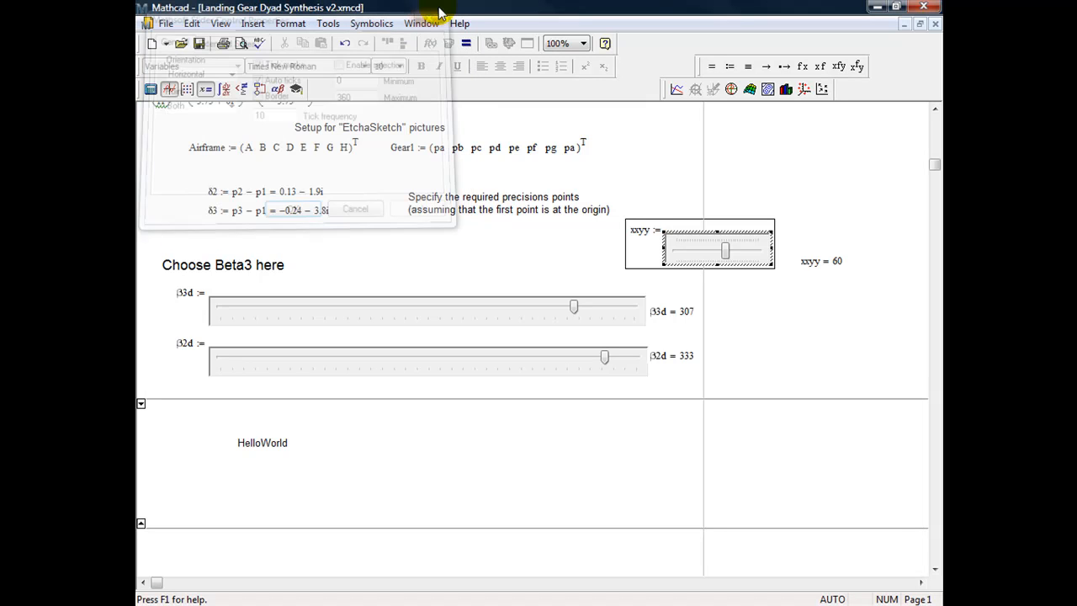
Move the xxyy slider up to 360 and back down to 98
click(718, 176)
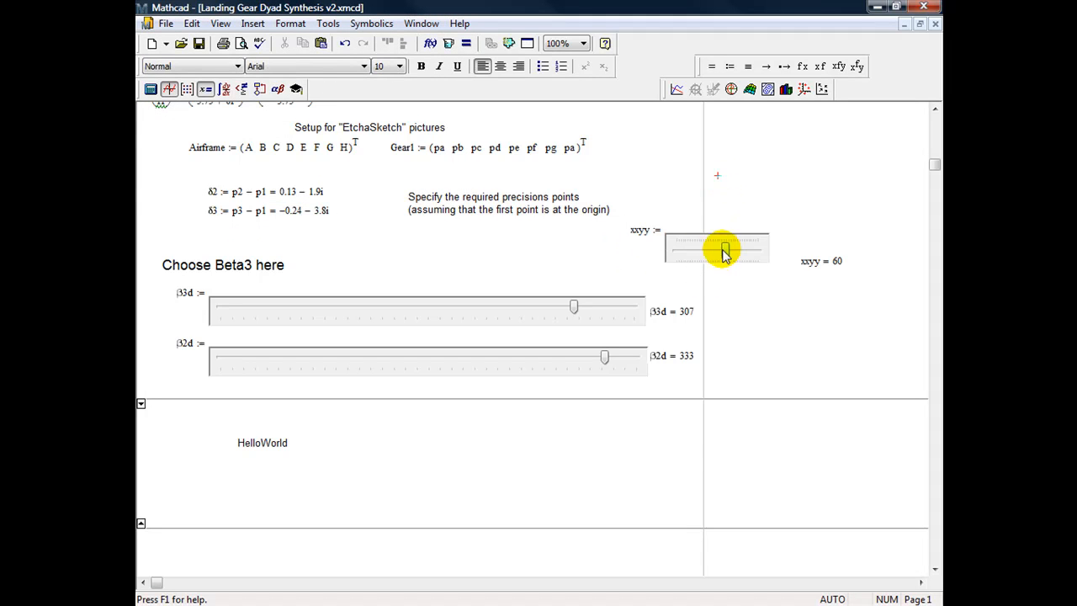
drag(724, 251, 817, 233)
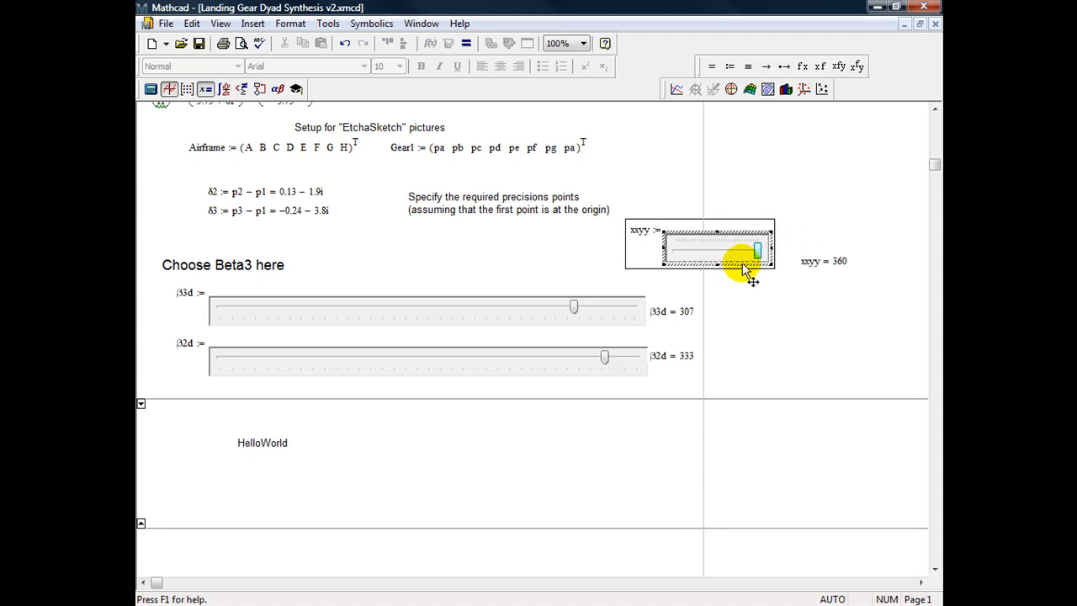
drag(754, 247, 700, 261)
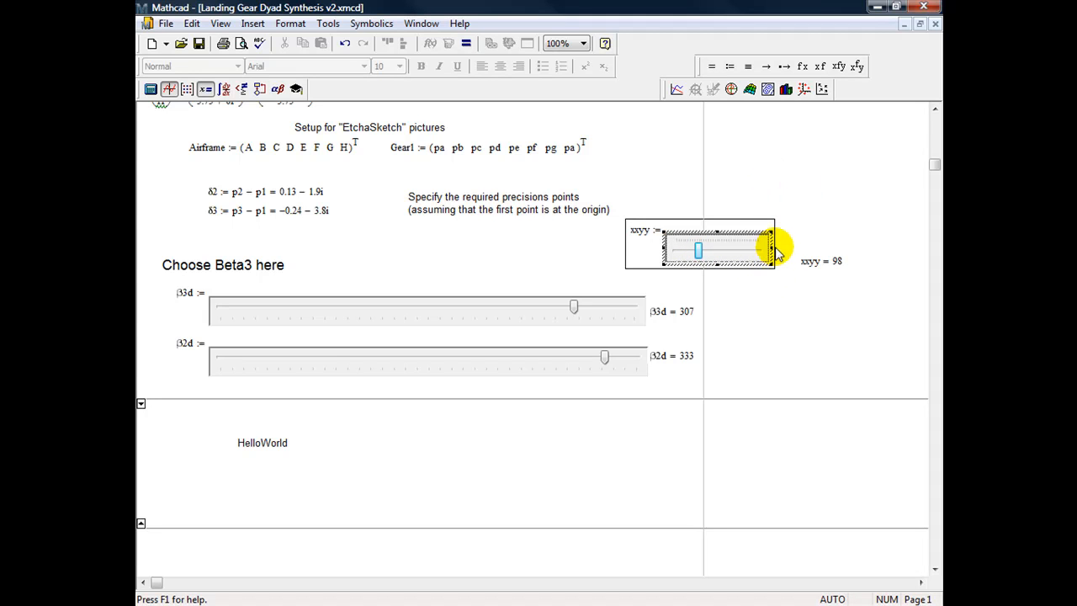
Widen the xxyy slider and move it between the precision points note and the β3d slider
drag(771, 245, 929, 214)
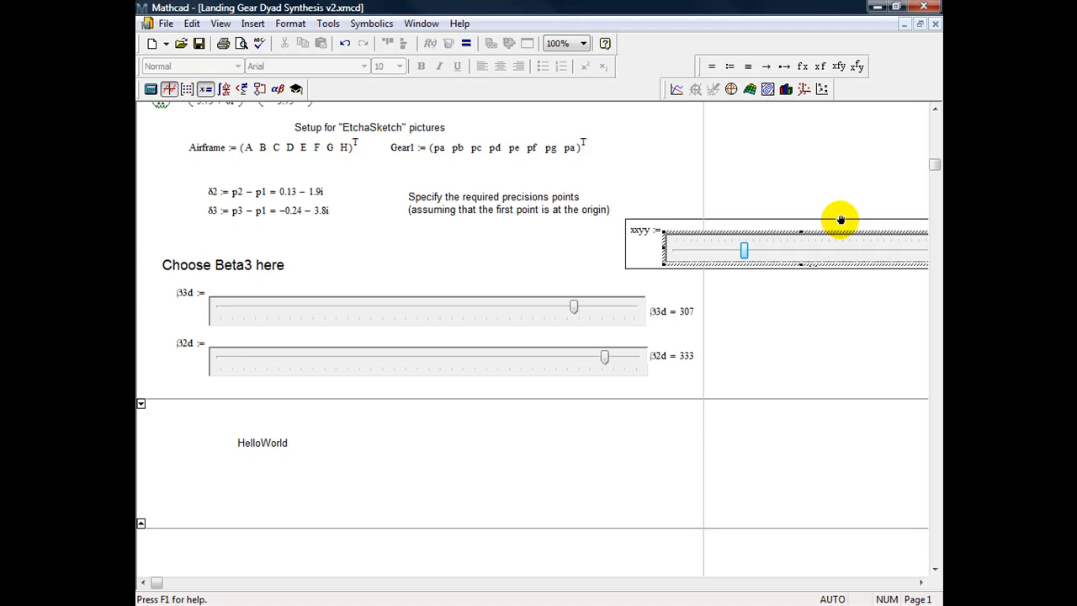
drag(840, 219, 567, 232)
click(687, 190)
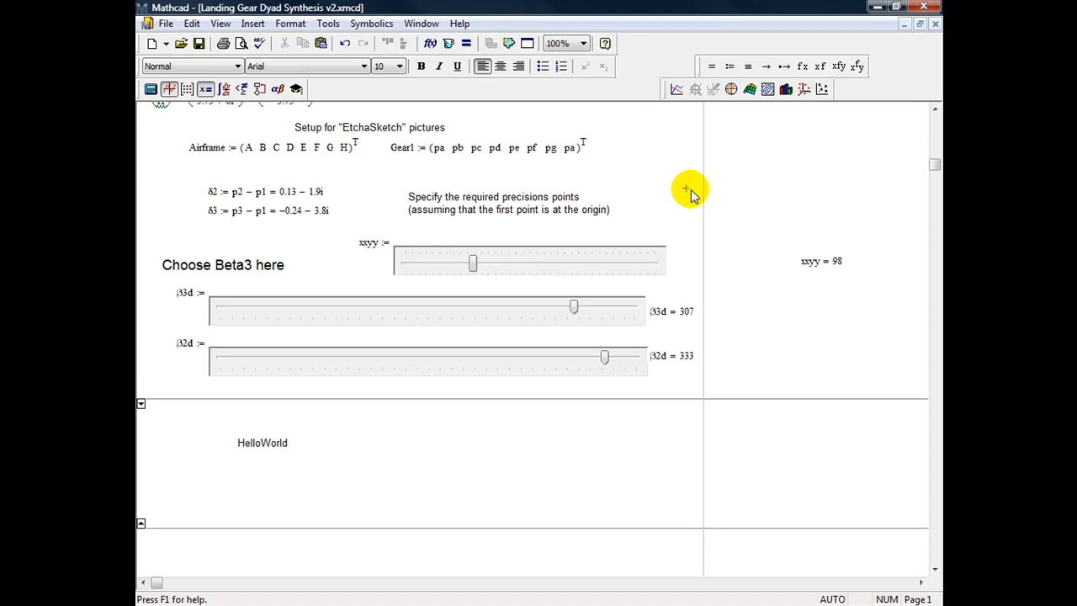
Disable evaluation of the xxyy slider and enable it again
click(542, 256)
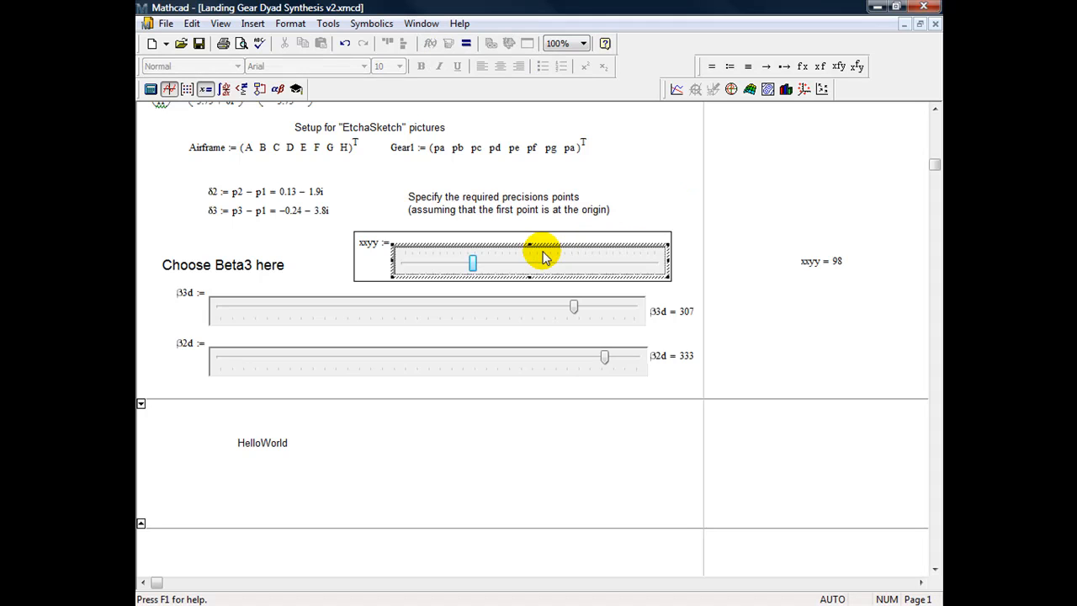
right_click(543, 256)
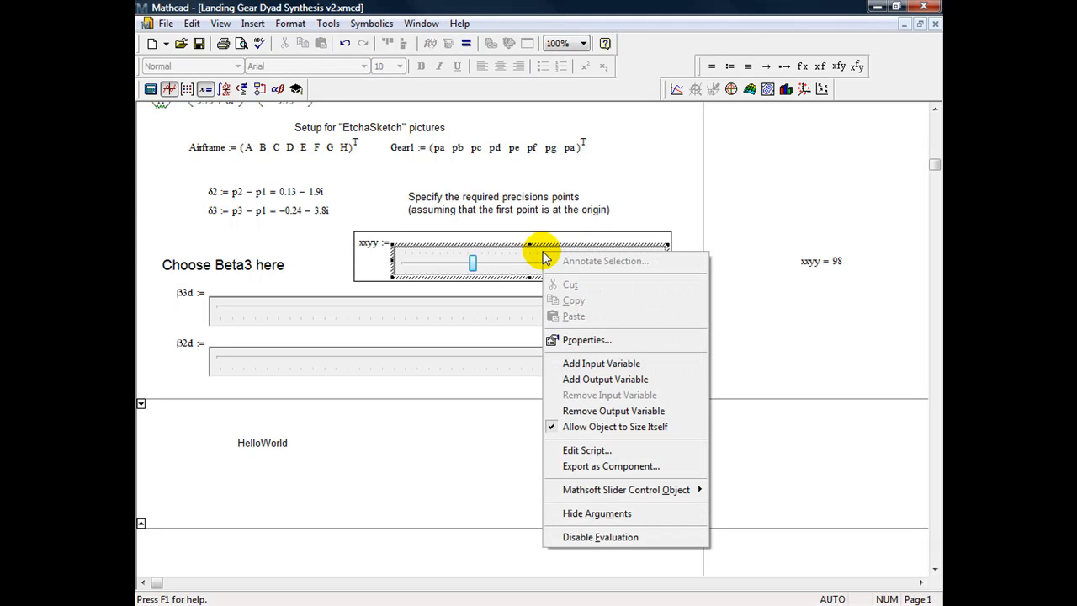
click(589, 537)
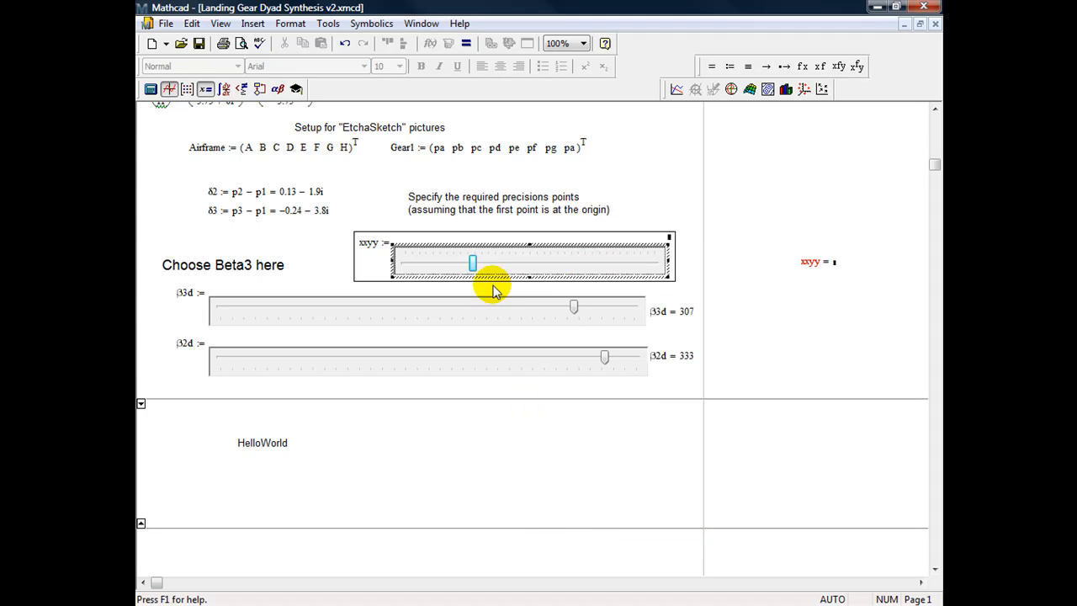
click(376, 205)
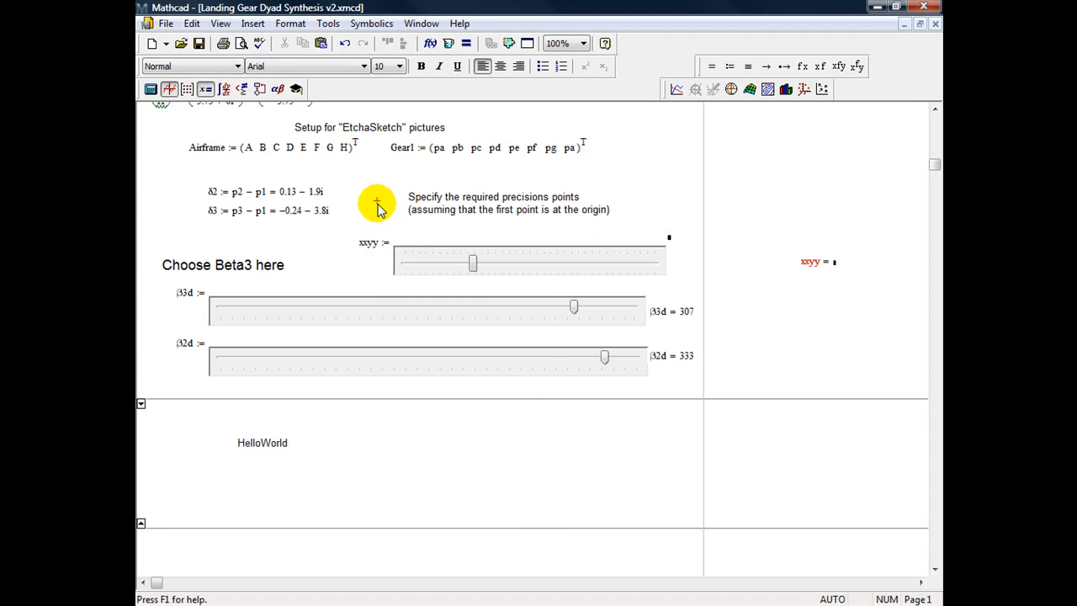
right_click(440, 257)
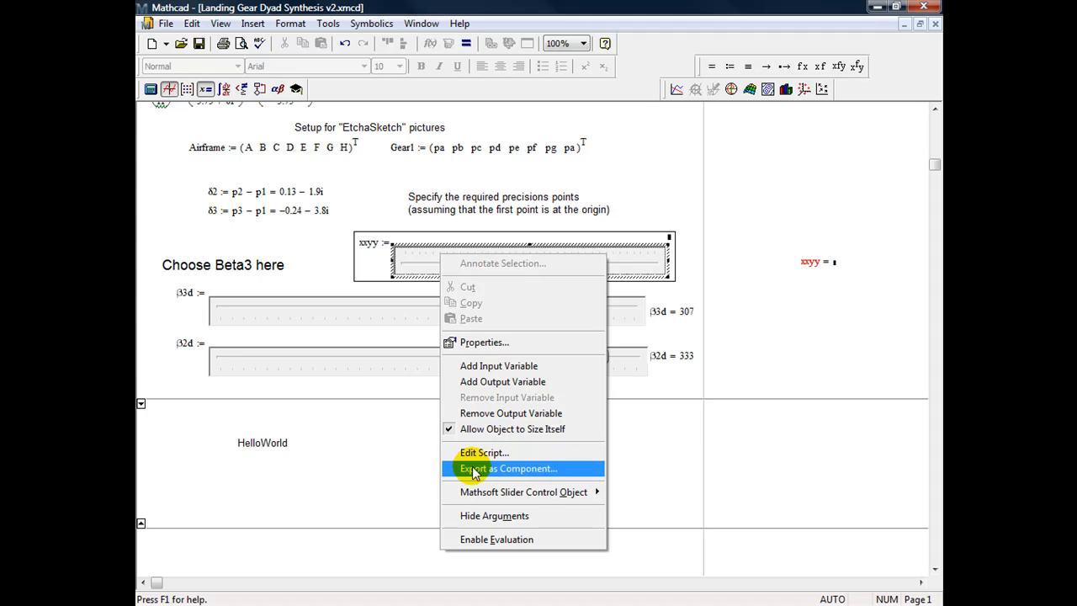
click(483, 539)
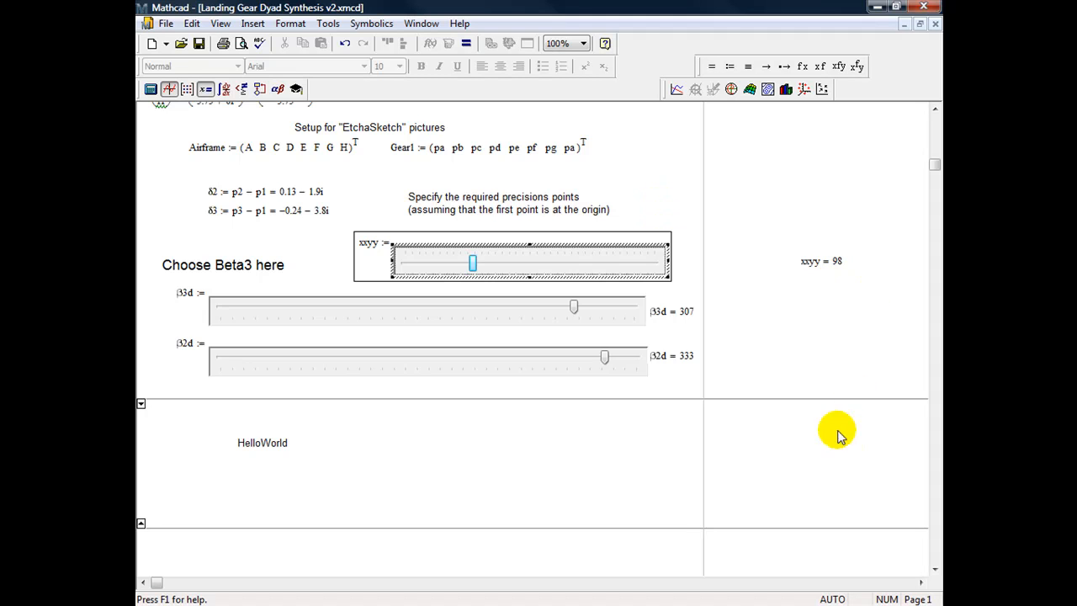
Examine the axis expressions of the dyad plot further down the worksheet, including the Airframe, Gear1 and Link traces
click(934, 498)
click(934, 569)
click(935, 571)
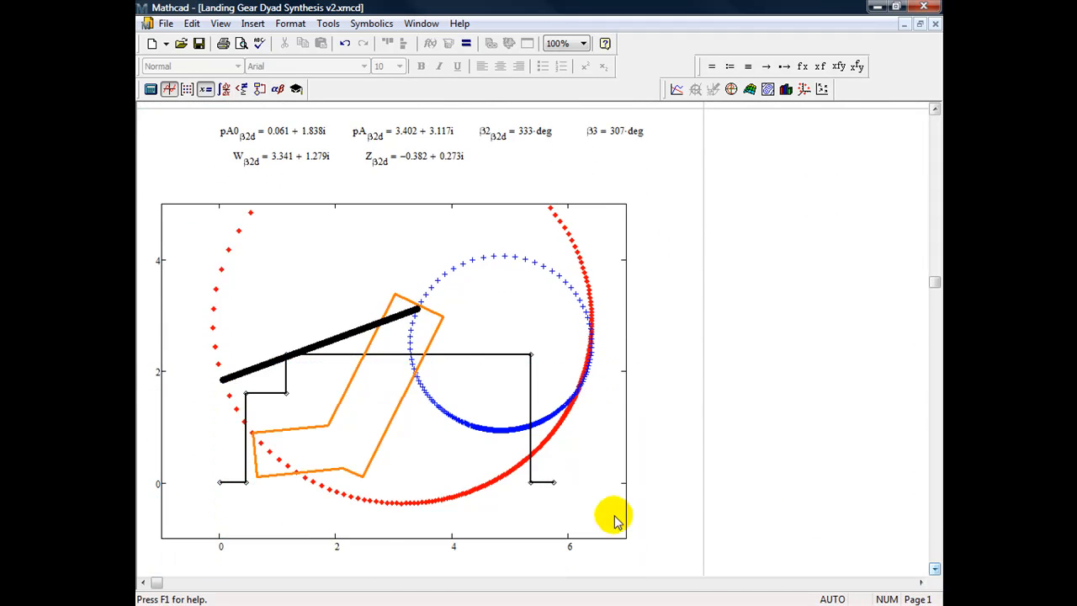
click(625, 507)
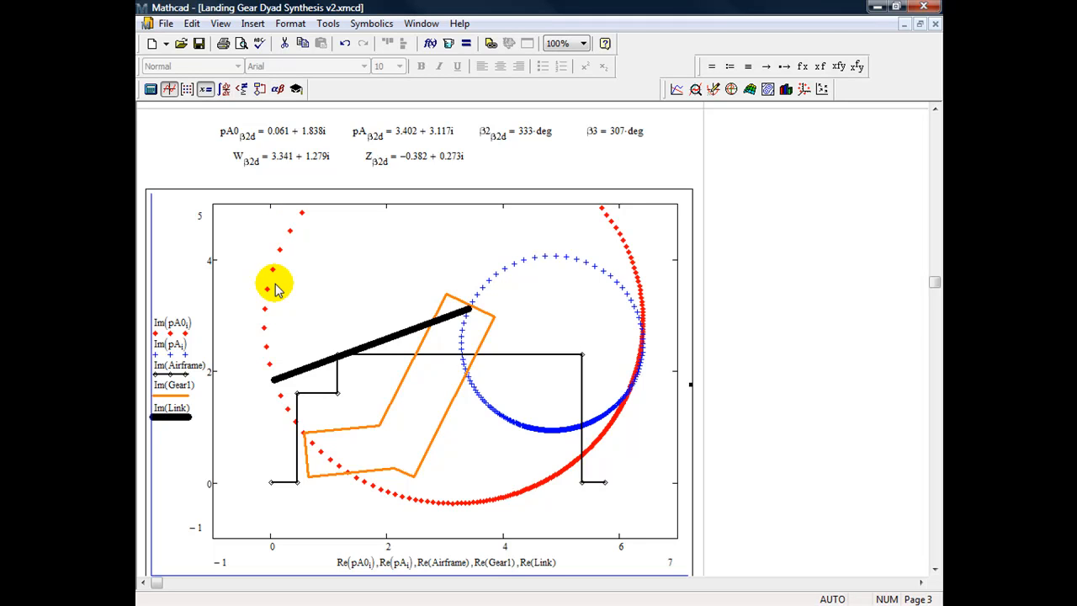
click(156, 364)
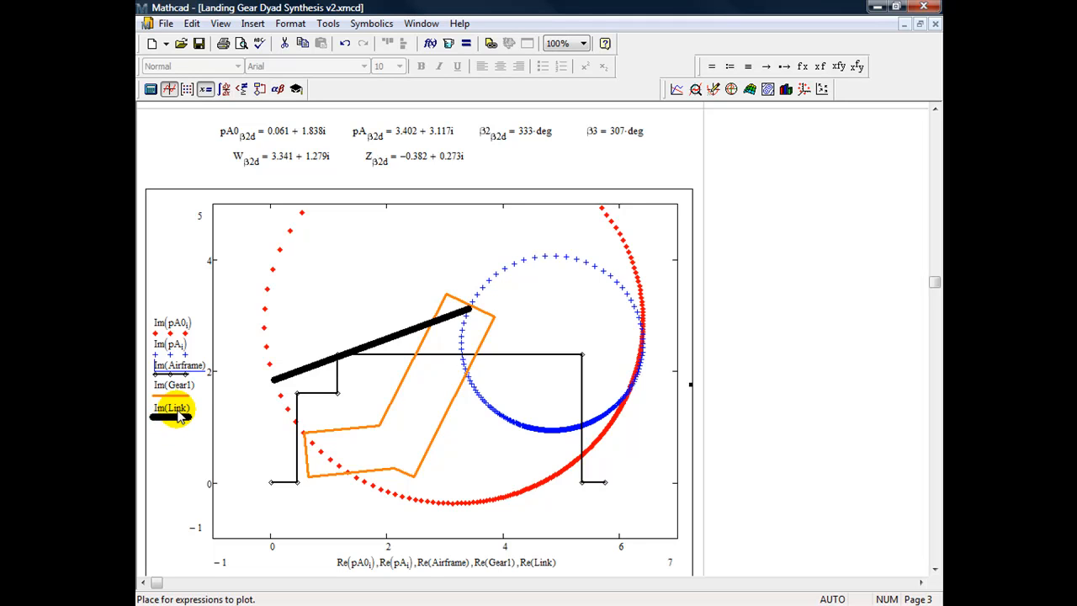
Evaluate Link in the blank space beside the dyad plot and check its two endpoints against the black link trace
click(743, 212)
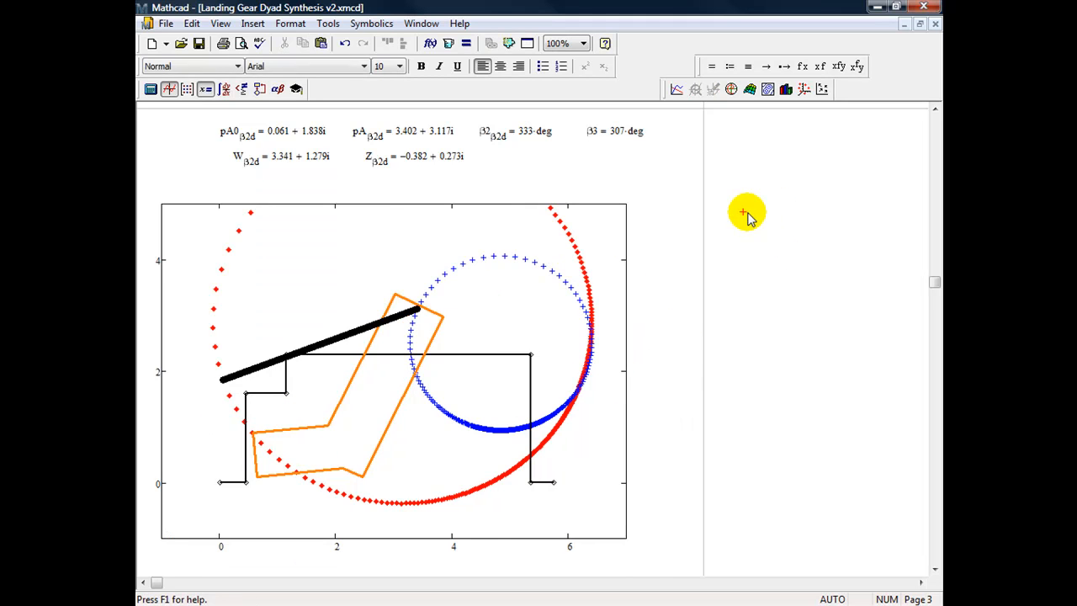
text(Lin)
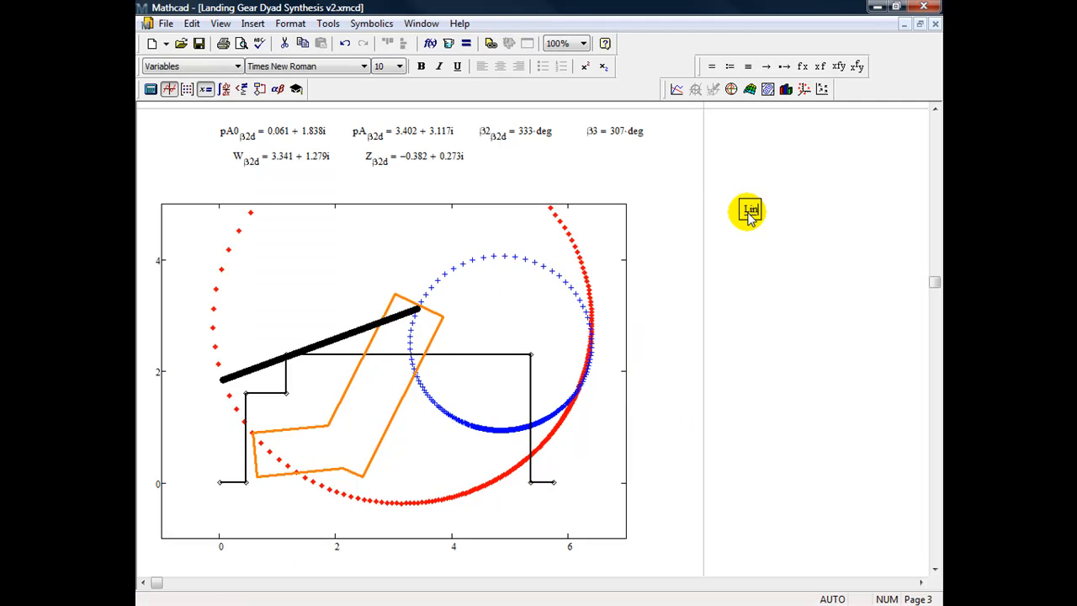
text(k =)
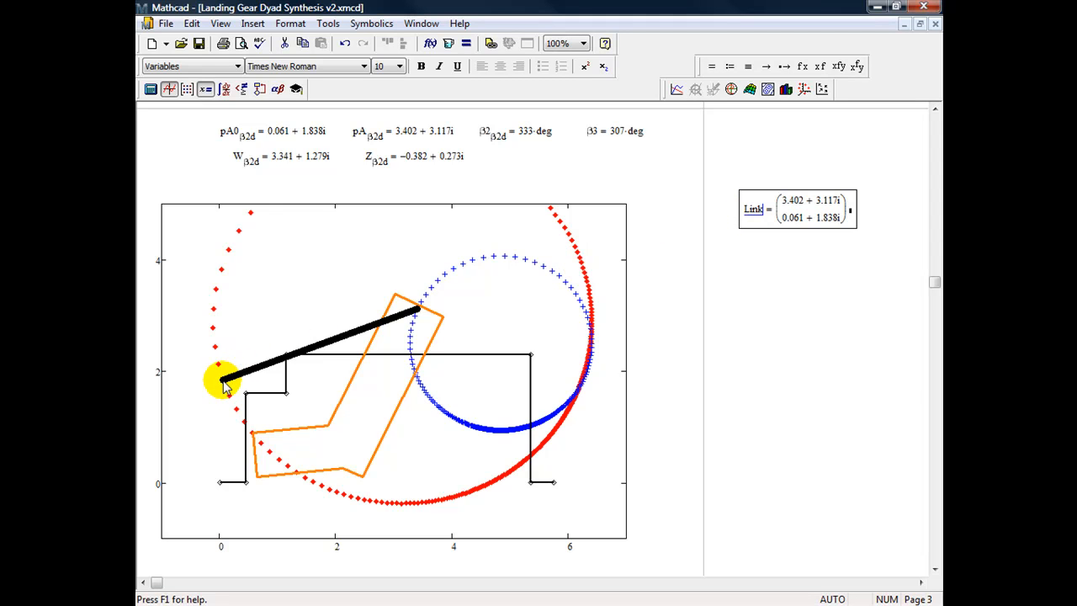
click(418, 313)
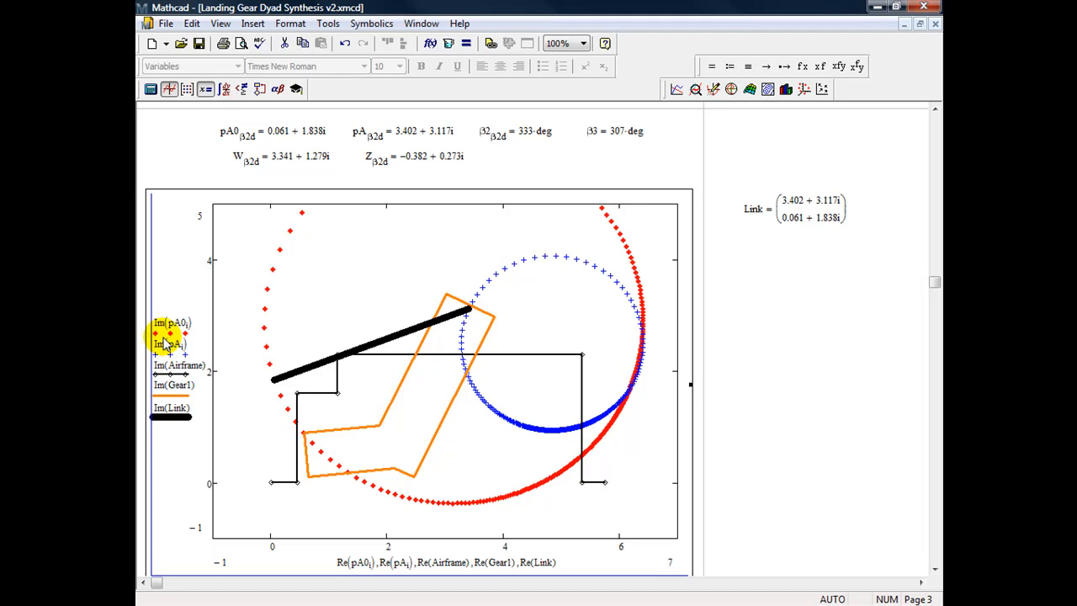
Expand the collapsed area above the dyad results and delete the HelloWorld area together with its text
click(936, 128)
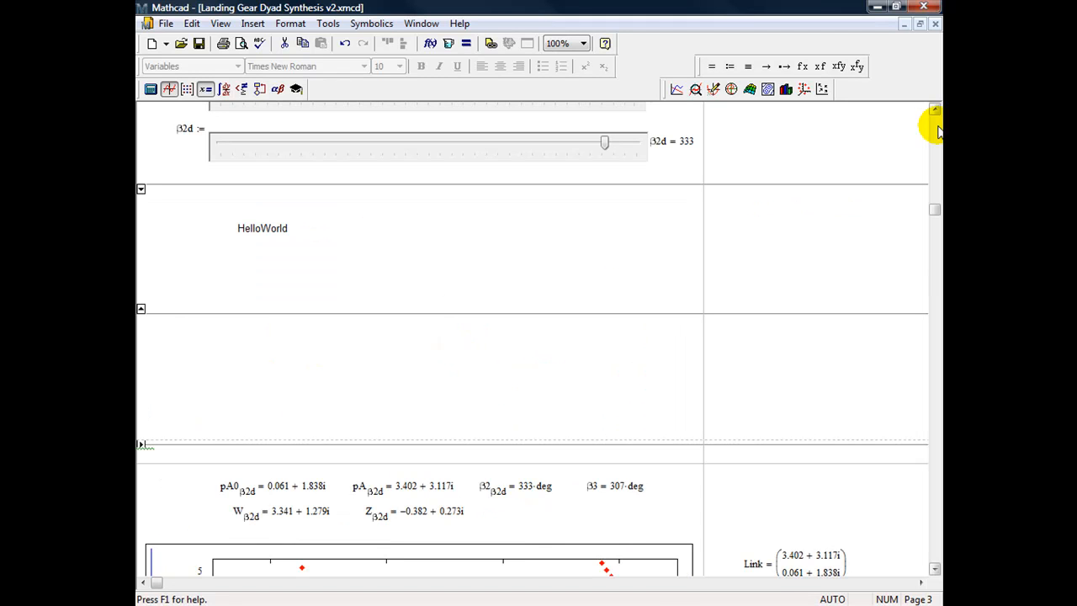
double_click(142, 445)
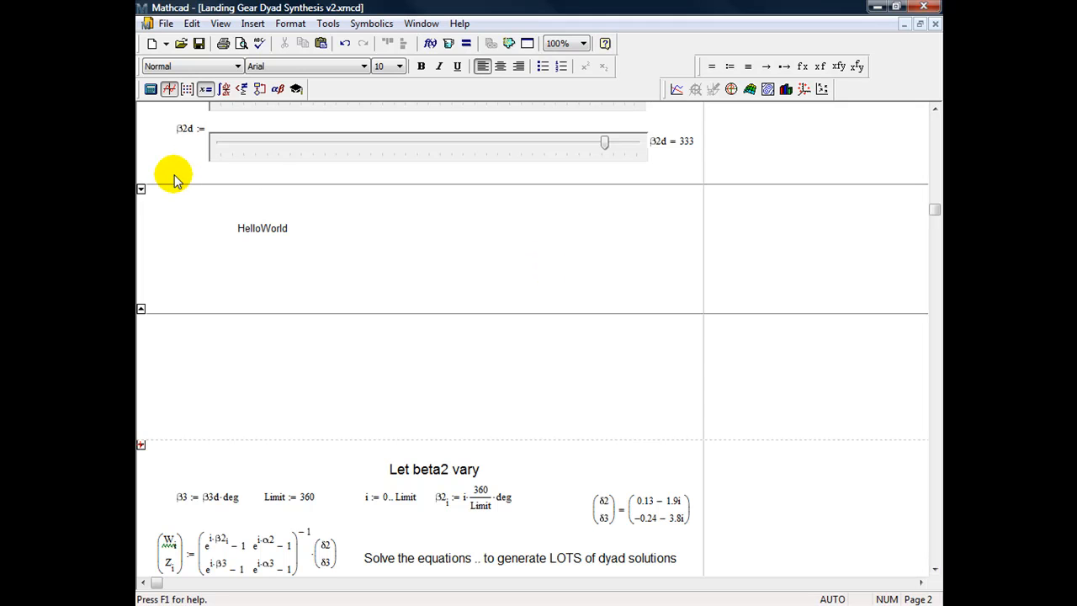
drag(173, 175, 432, 423)
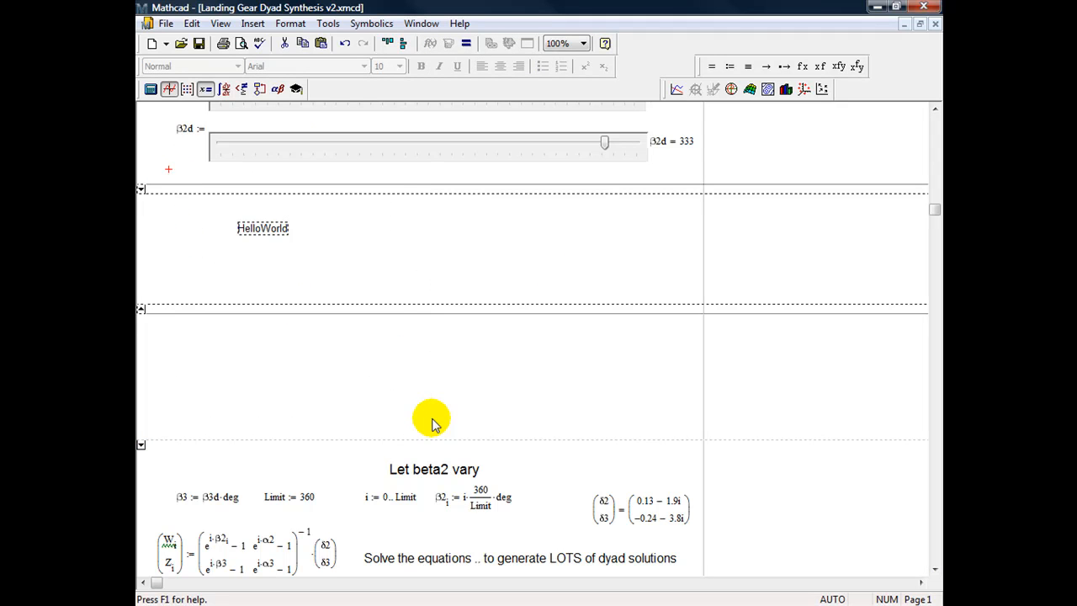
key(Delete)
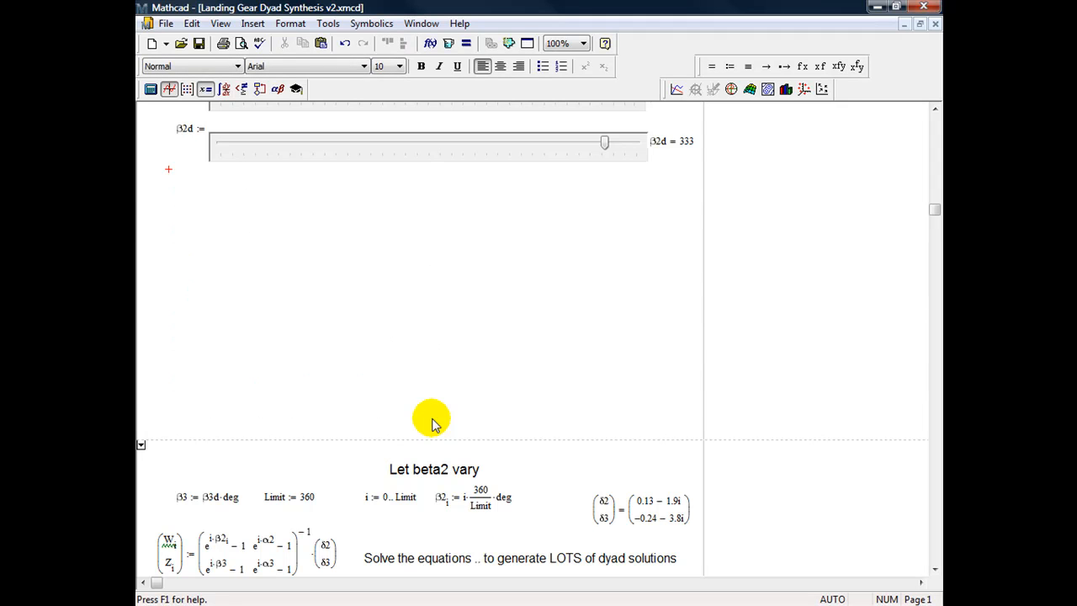
Remove the blank lines between the β2d slider and the "Let beta2 vary" area
click(157, 183)
key(Delete)
key(Delete)
key(Delete)
key(Delete)
key(Delete)
key(Delete)
key(Delete)
key(Delete)
key(Delete)
key(Delete)
key(Delete)
key(Delete)
key(Delete)
key(Delete)
key(Delete)
key(Delete)
key(Delete)
key(Delete)
key(Delete)
key(Delete)
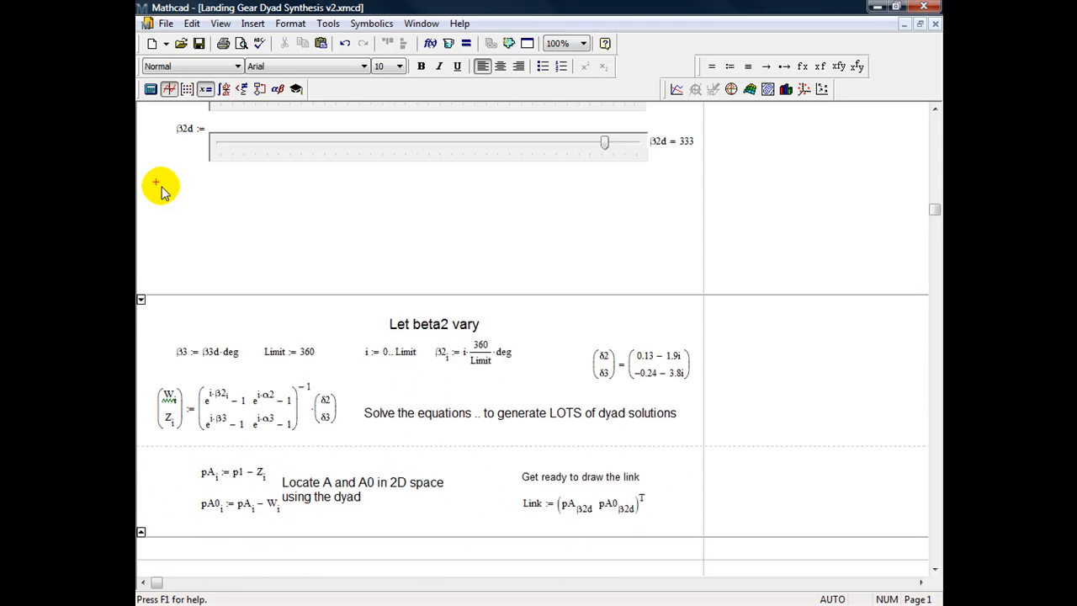
key(Delete)
key(Delete)
key(Delete)
key(Delete)
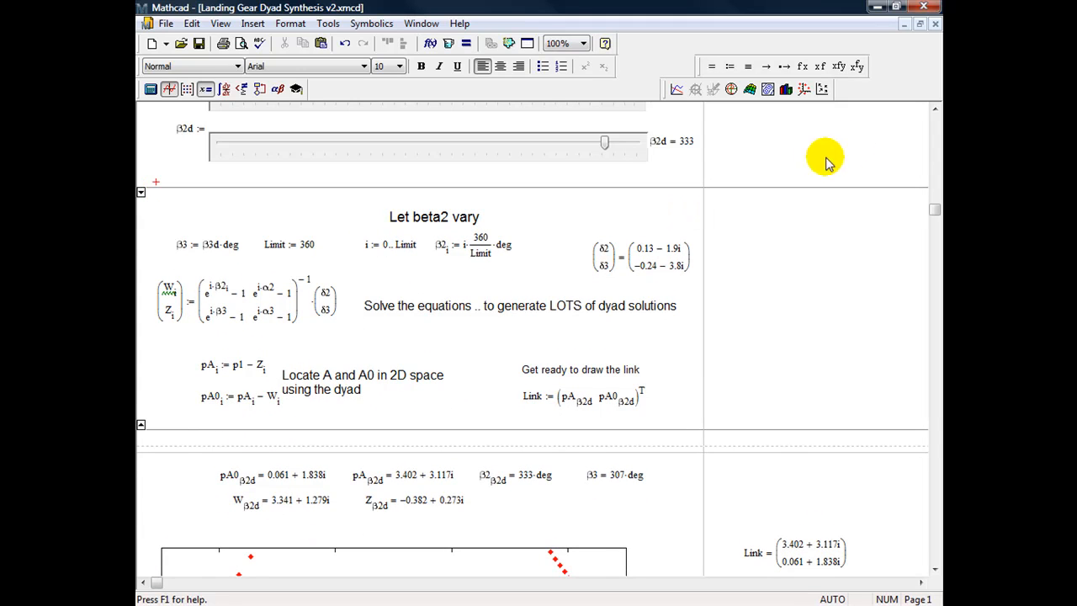
Examine the given geometry matrices, including the pa to pg gear coordinates, and the given motion data near the worksheet's beginning
click(934, 109)
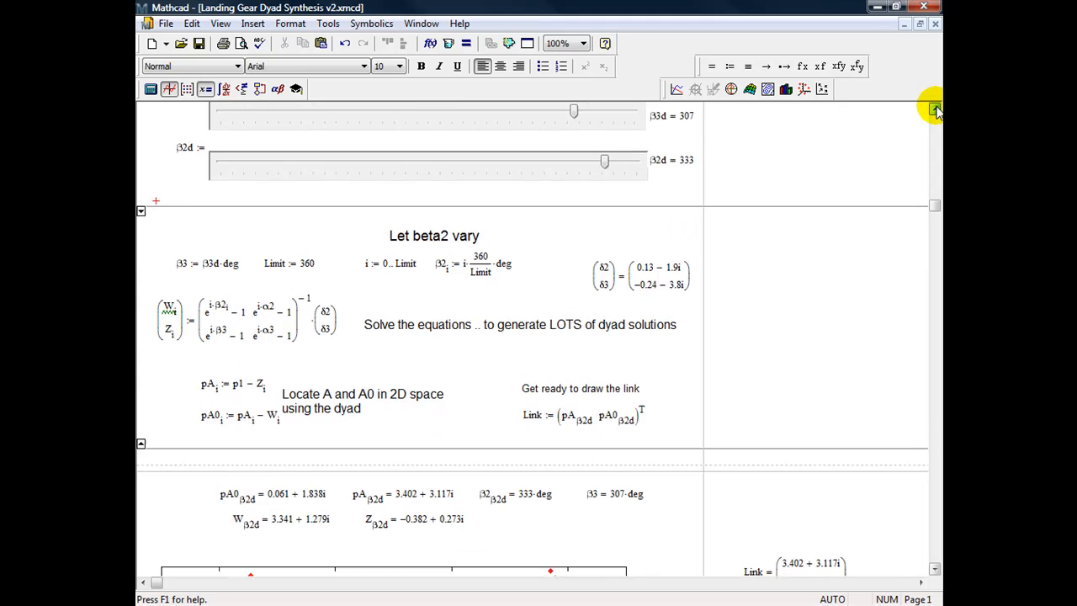
click(934, 110)
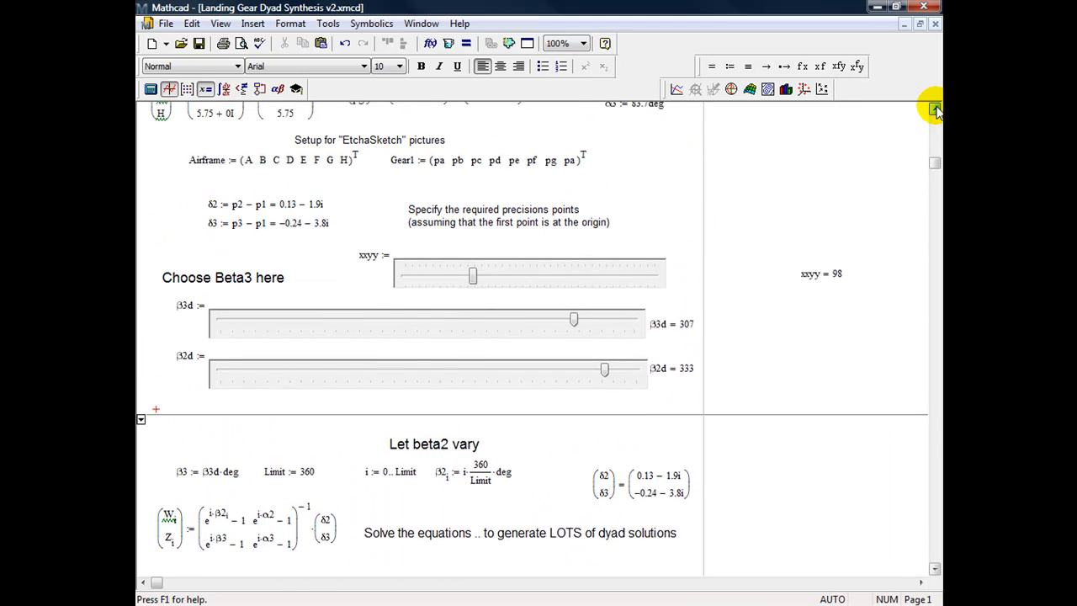
click(935, 109)
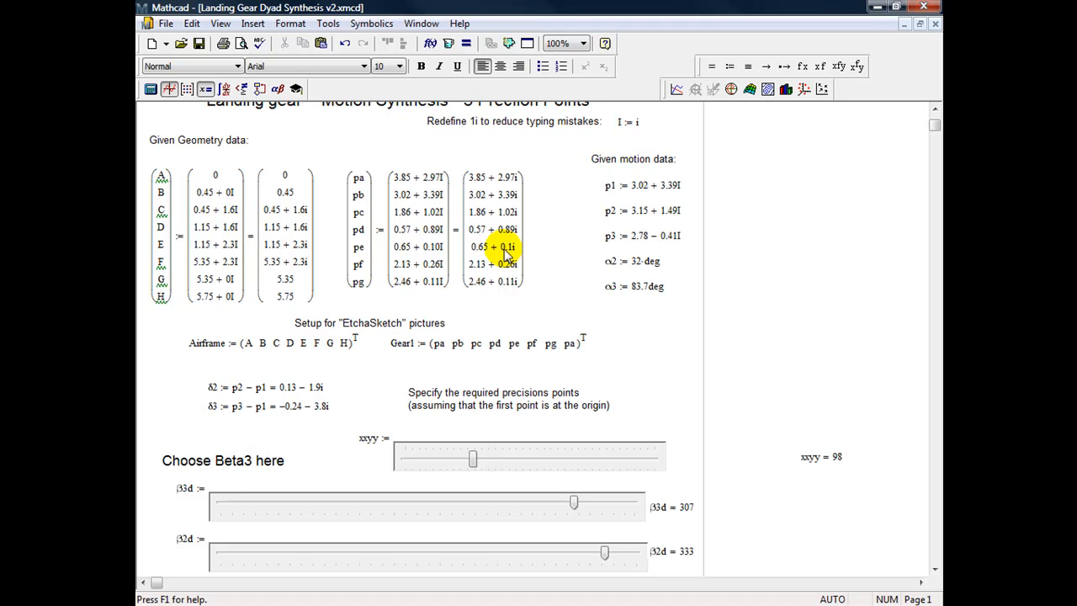
click(442, 239)
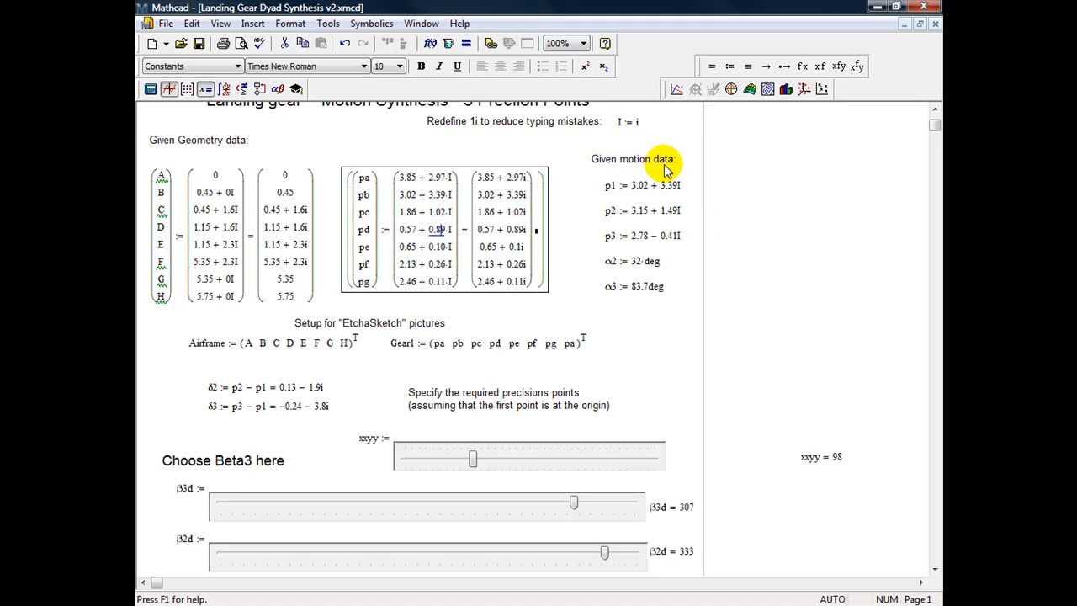